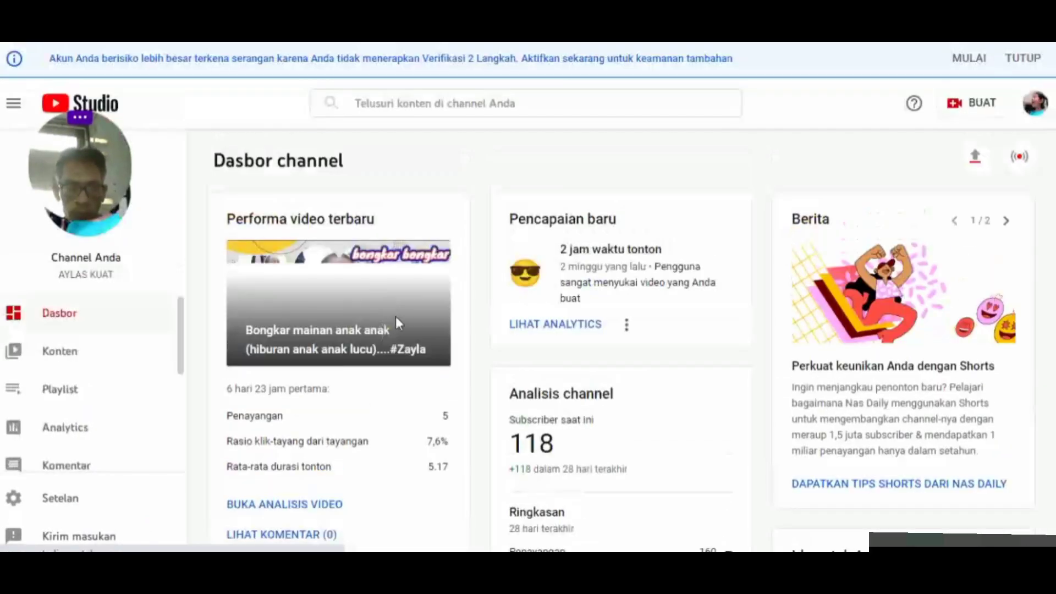
- Look over the channel dashboard and the list of uploaded videos with their dates and view counts
scroll(409, 357, down, 2)
scroll(410, 360, up, 2)
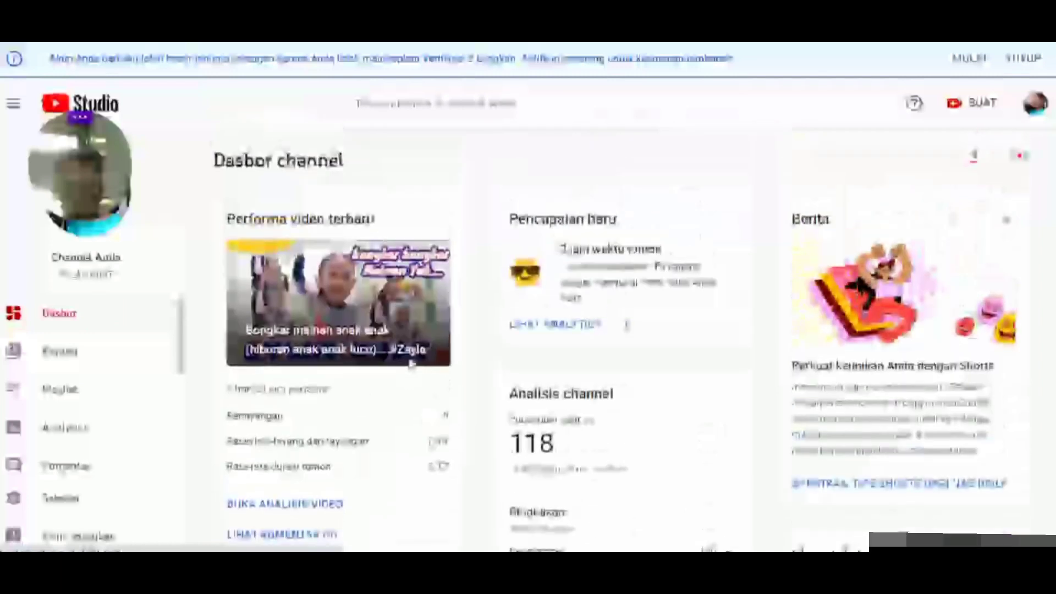
scroll(554, 354, down, 5)
scroll(330, 333, up, 5)
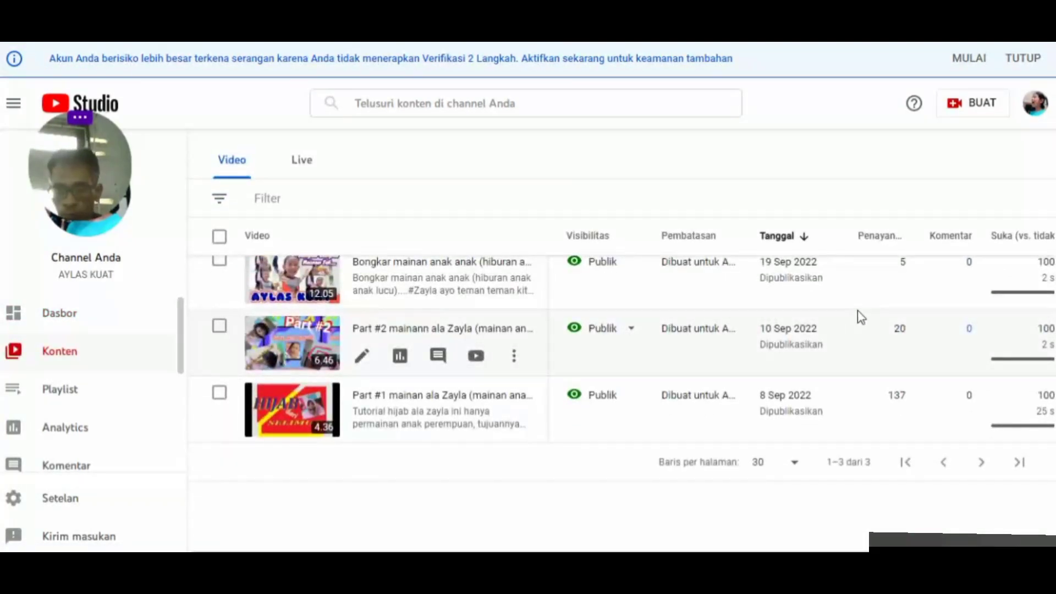
scroll(857, 310, up, 1)
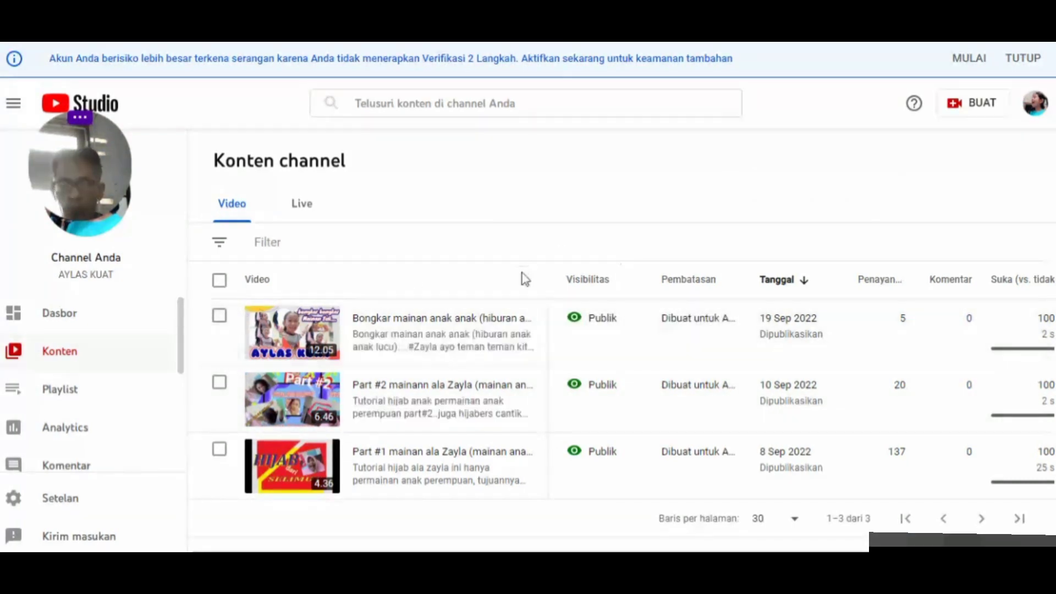
mouse_move(664, 342)
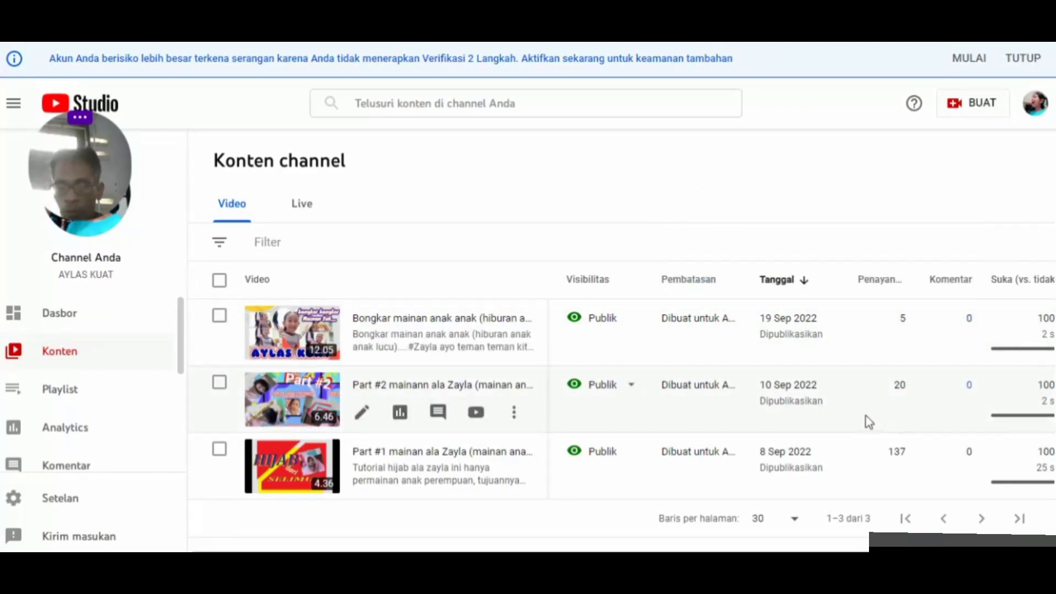
mouse_move(698, 364)
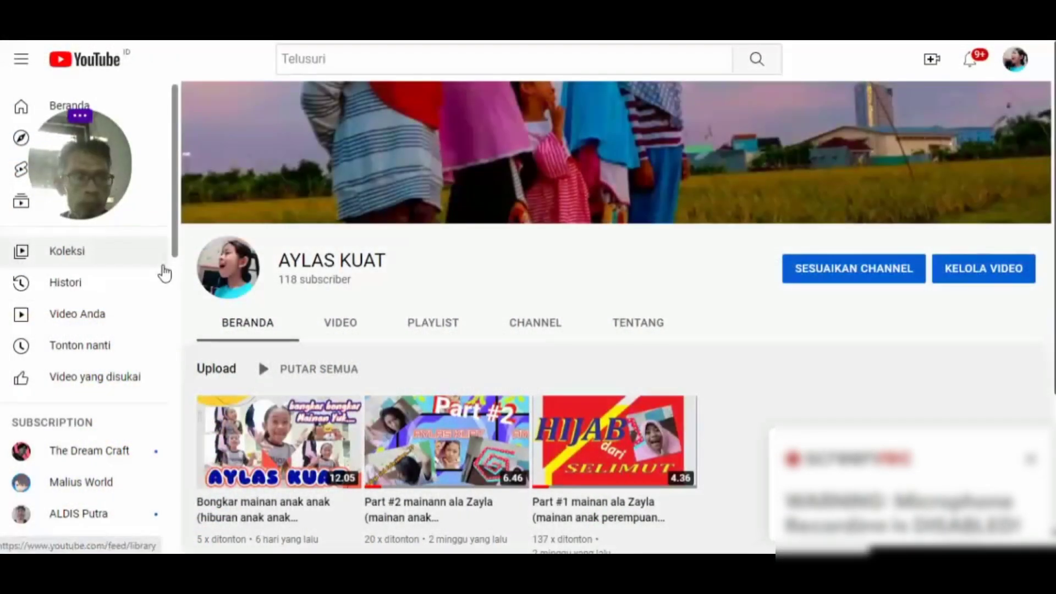
- Open YouTube Studio and start promoting the video "Bongkar mainan anak anak" from the channel content, using a new Google Ads account
click(1017, 61)
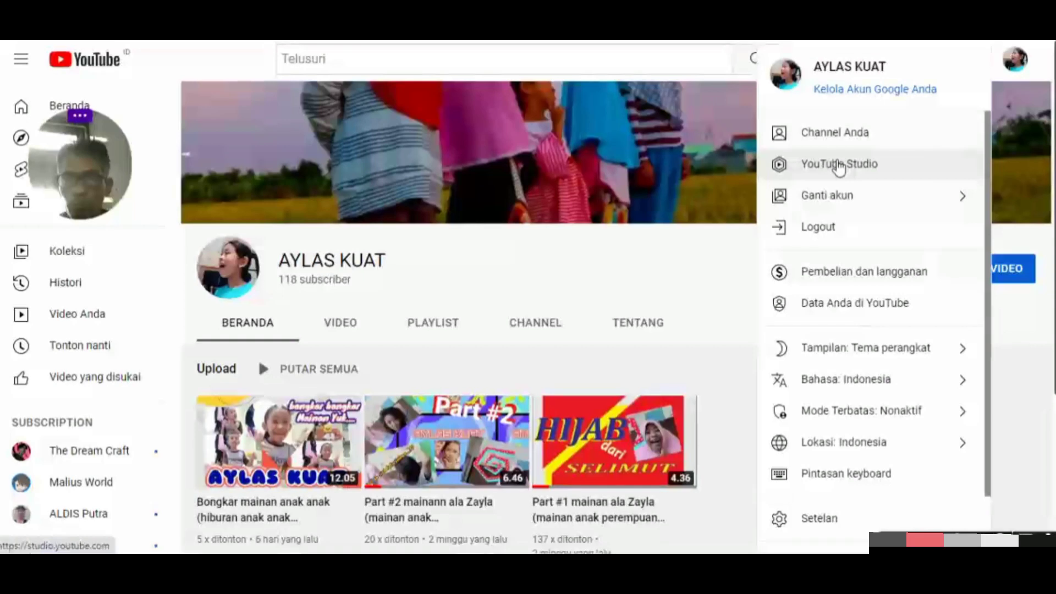
click(839, 165)
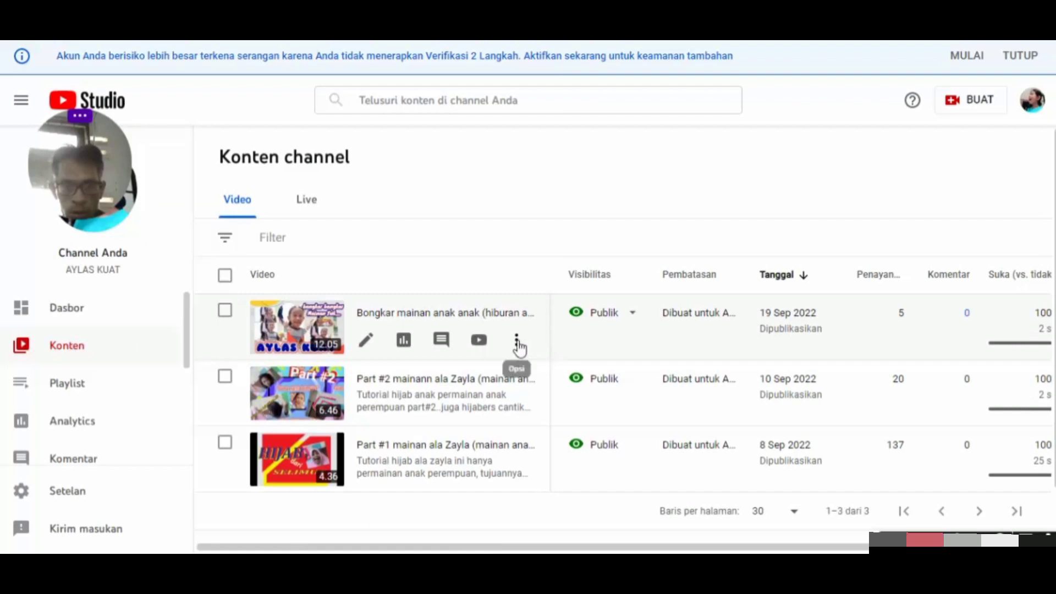
click(517, 343)
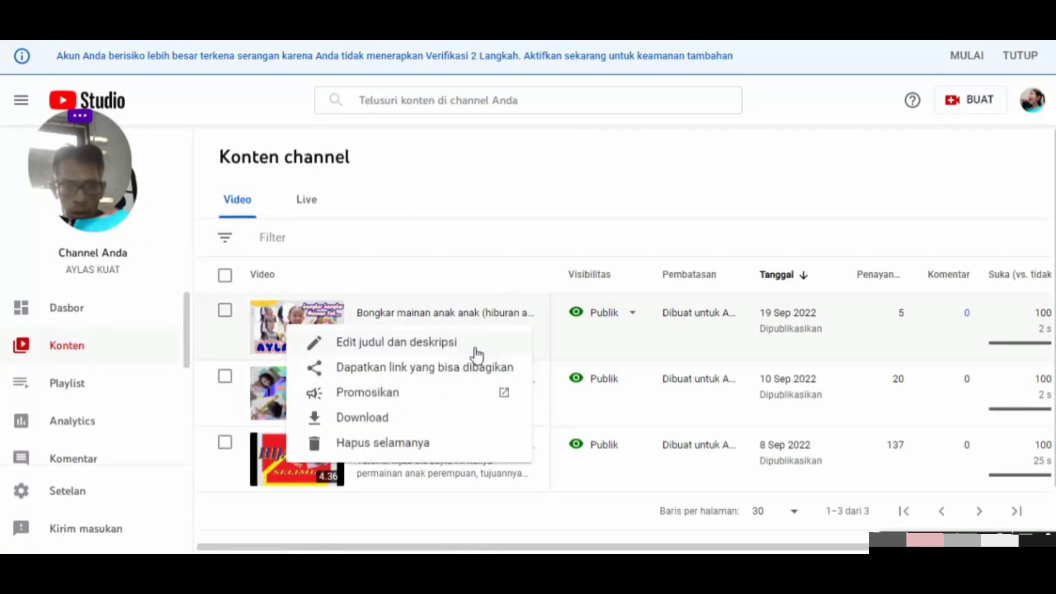
click(366, 405)
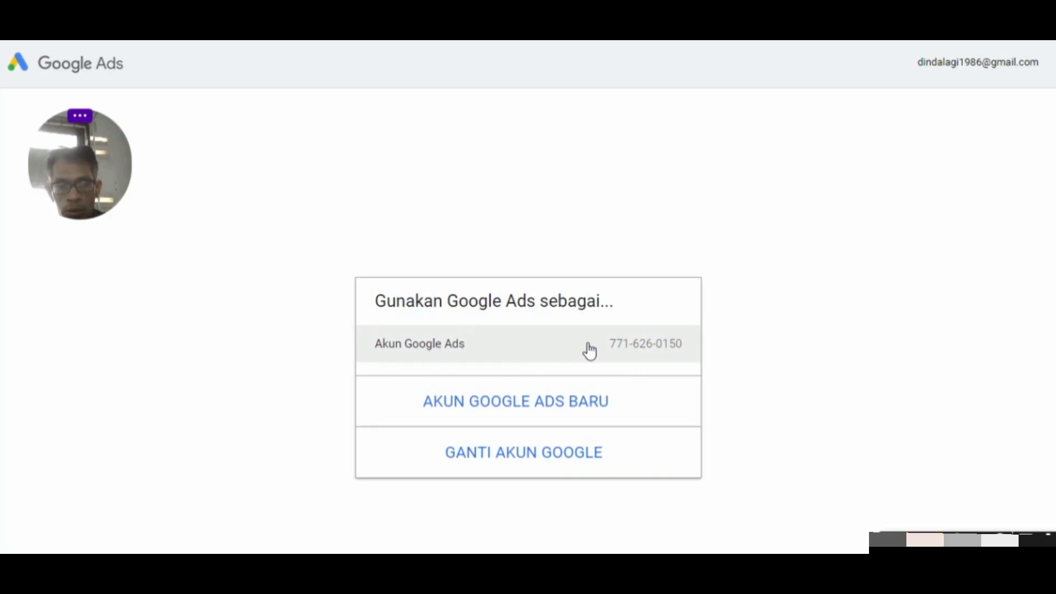
click(515, 410)
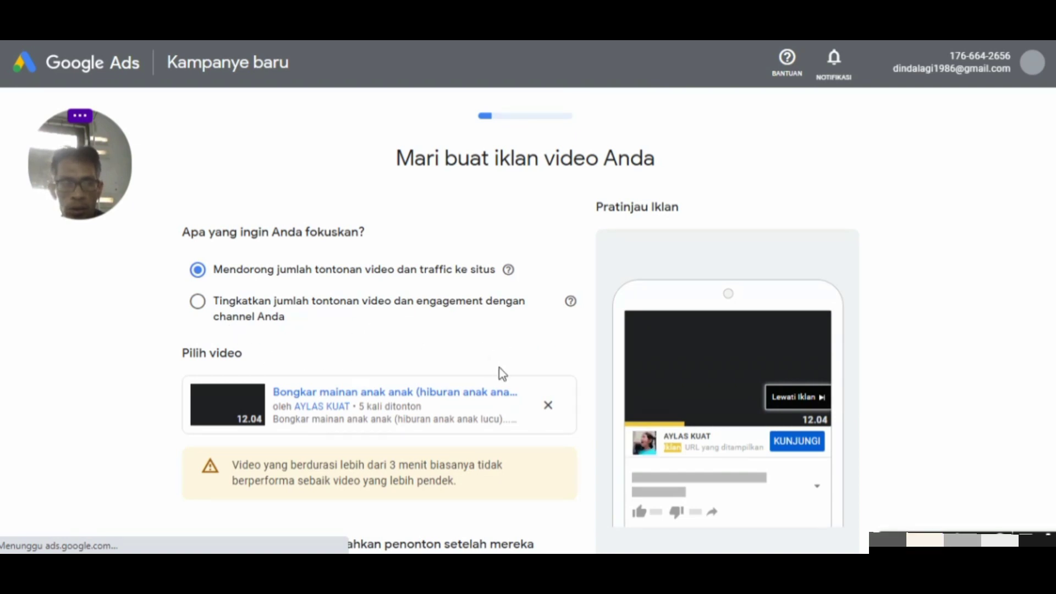
scroll(500, 368, down, 3)
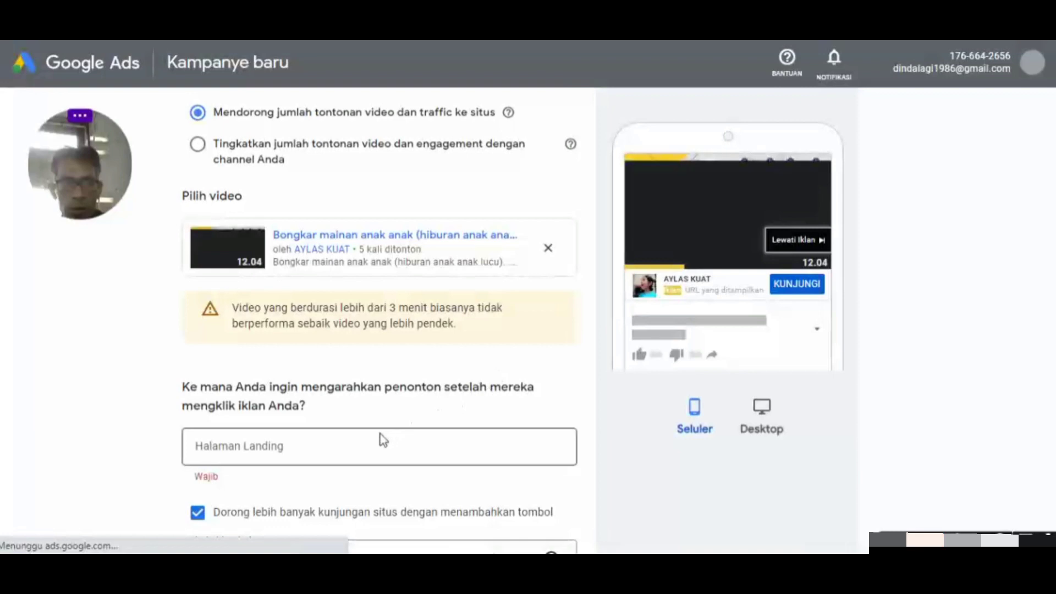
click(338, 449)
right_click(339, 449)
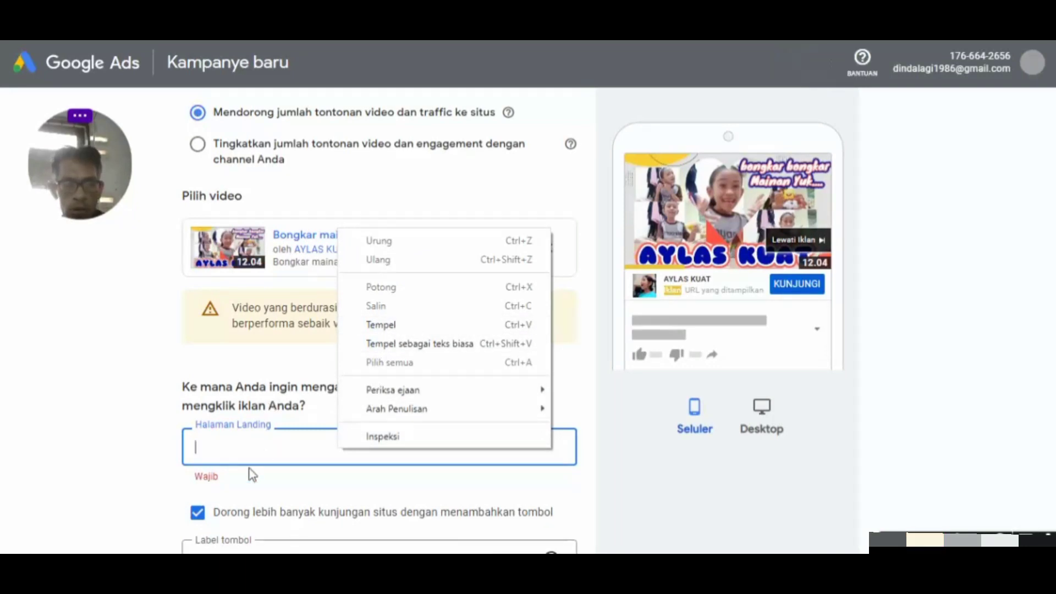
click(391, 326)
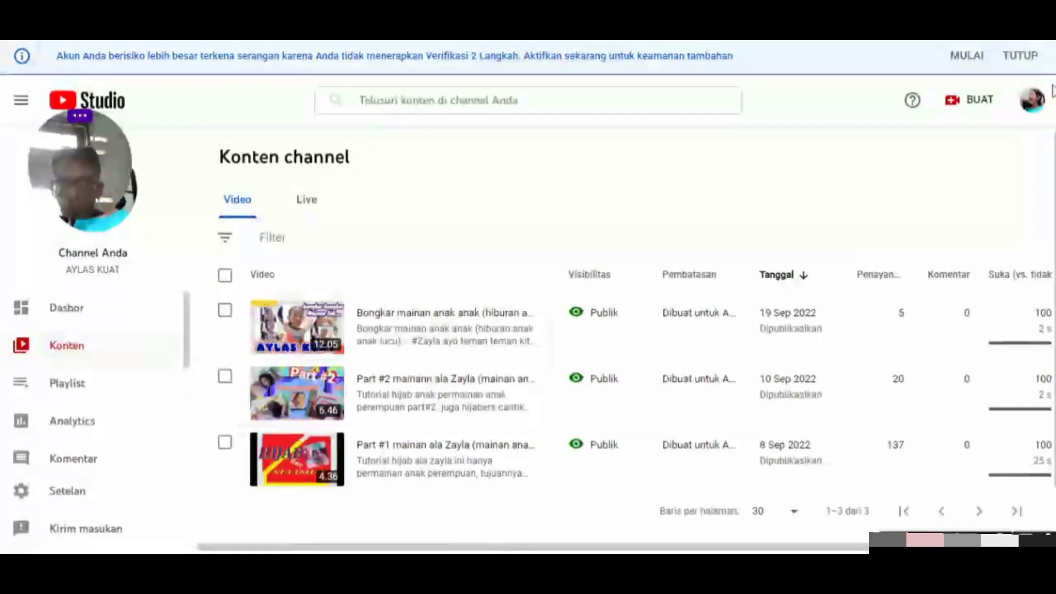
- Go from YouTube Studio to the channel's public page and copy its web address
click(1032, 100)
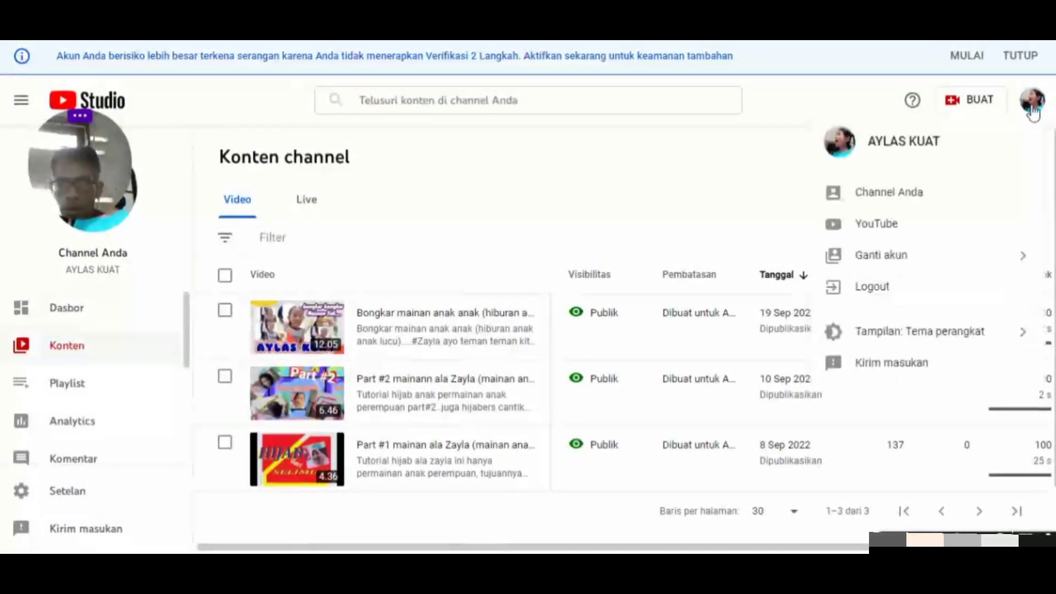
click(871, 208)
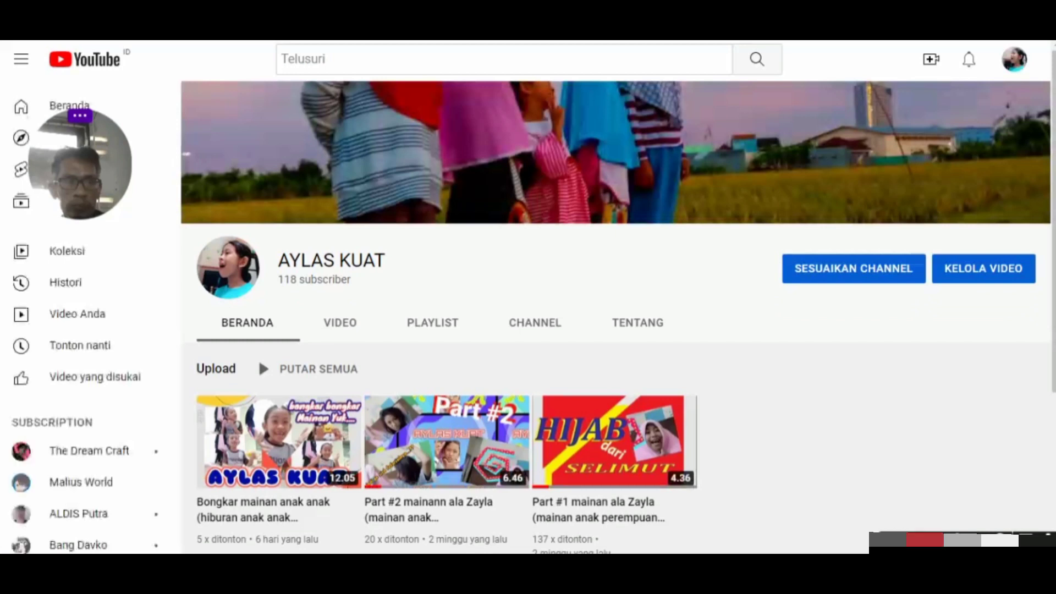
right_click(272, 7)
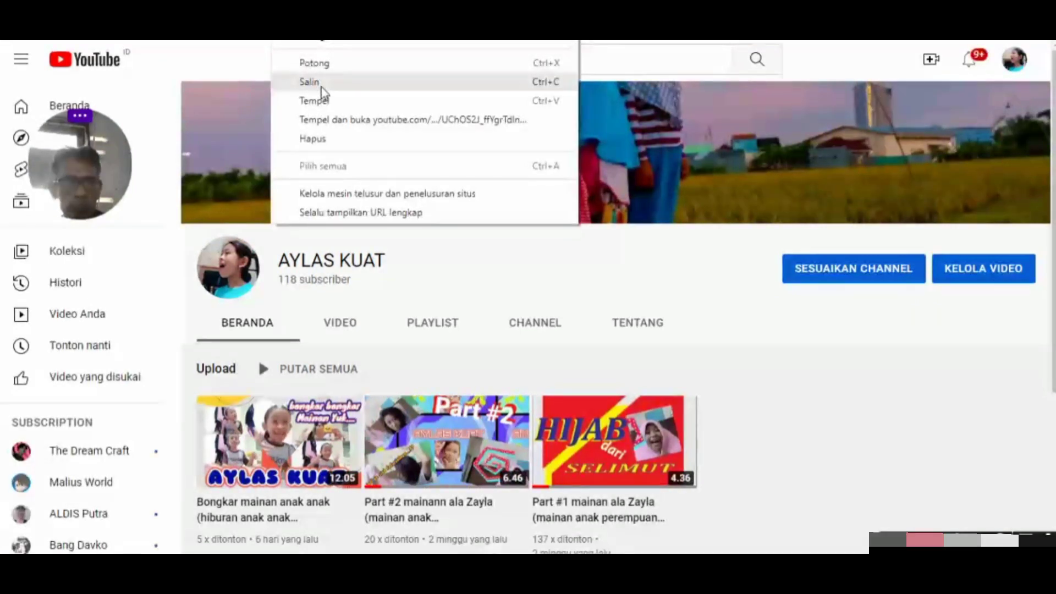
click(321, 87)
- Switch back to Google Ads and paste the copied channel address as the ad's landing page
key(alt+Tab)
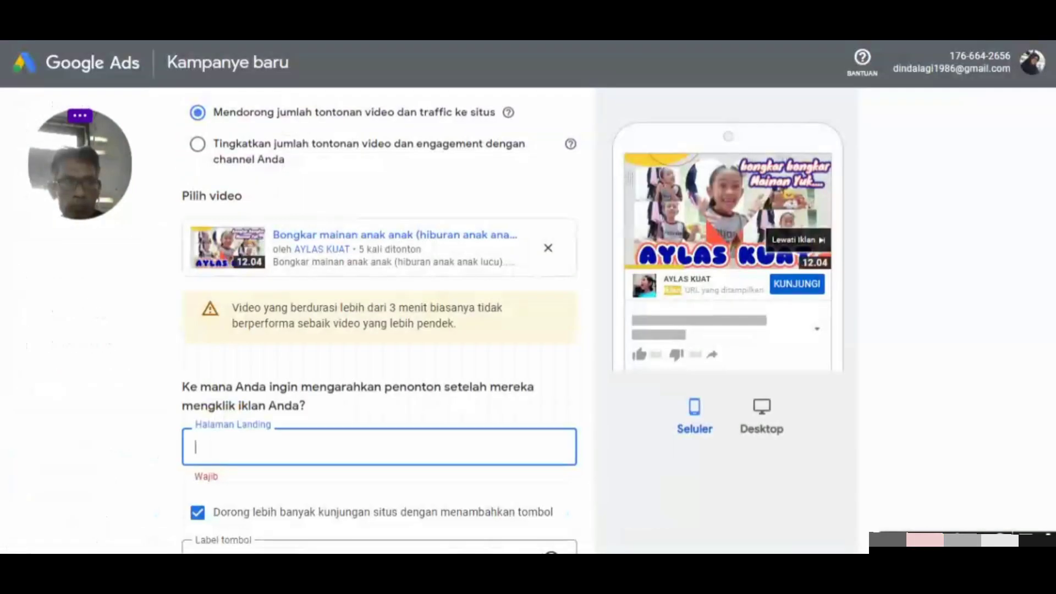
right_click(300, 443)
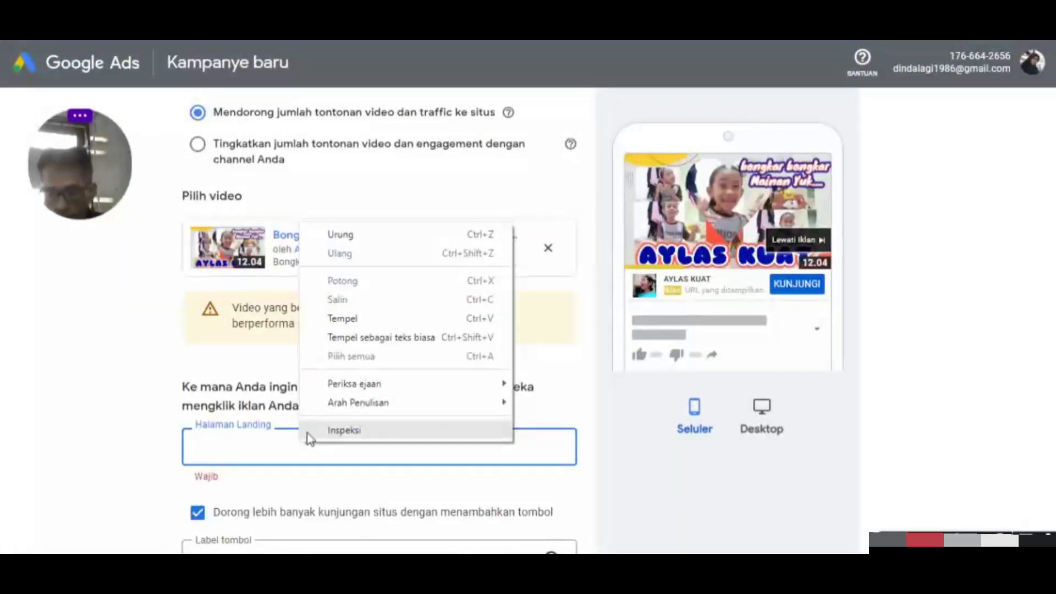
click(353, 319)
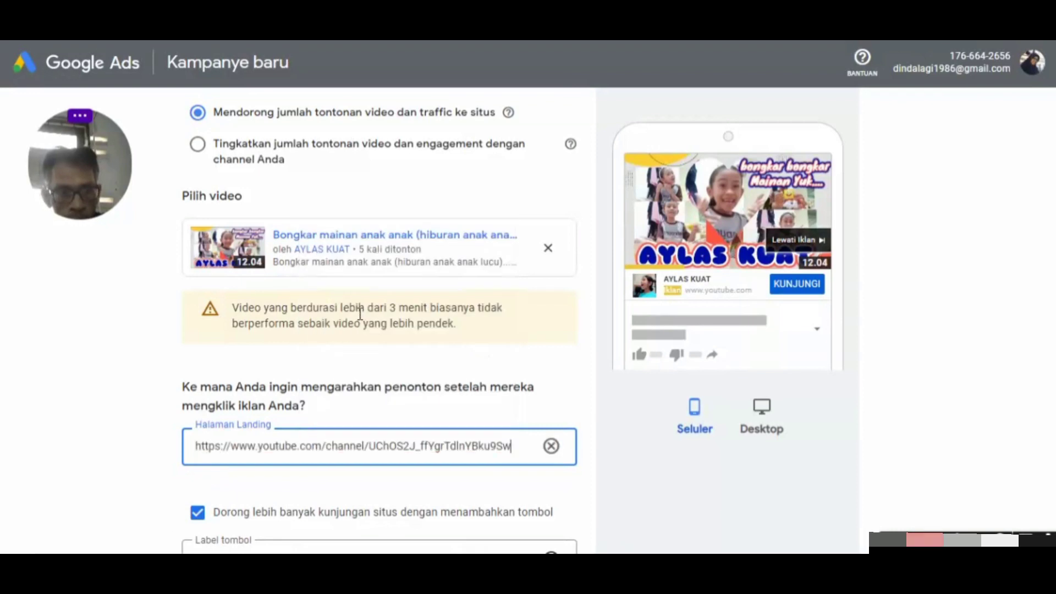
- Set the ad title to "bongkar mainan", keep the "Kunjungi" button label, and continue to the location and language settings
scroll(586, 417, down, 3)
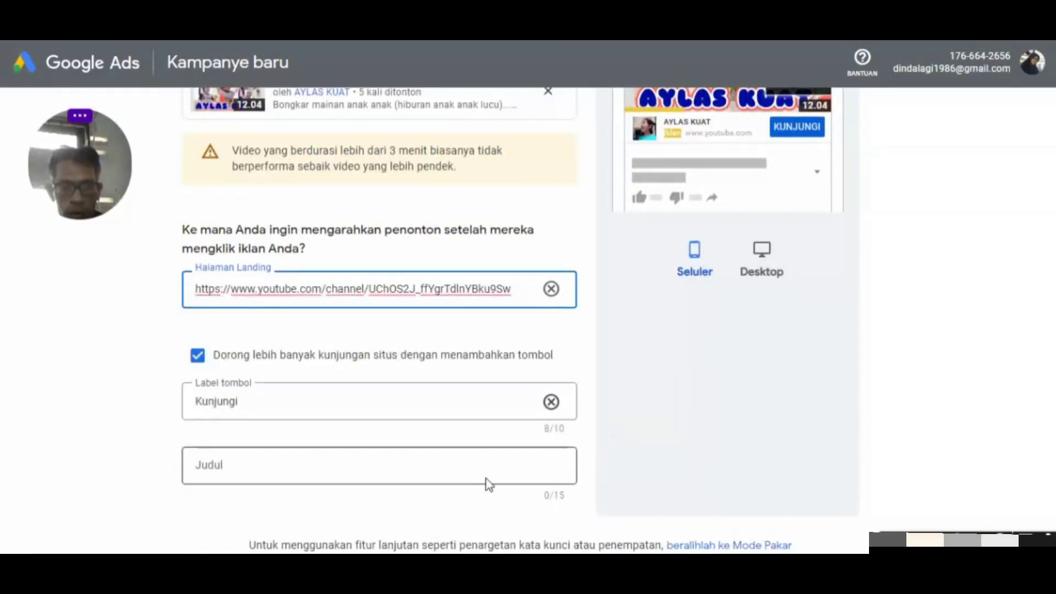
click(489, 462)
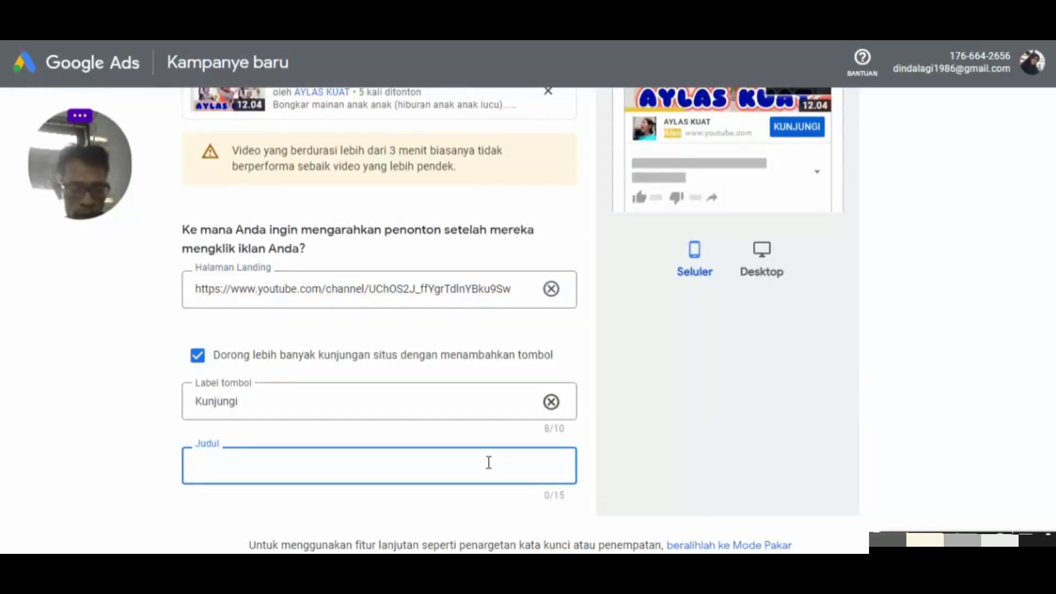
text(bongkar)
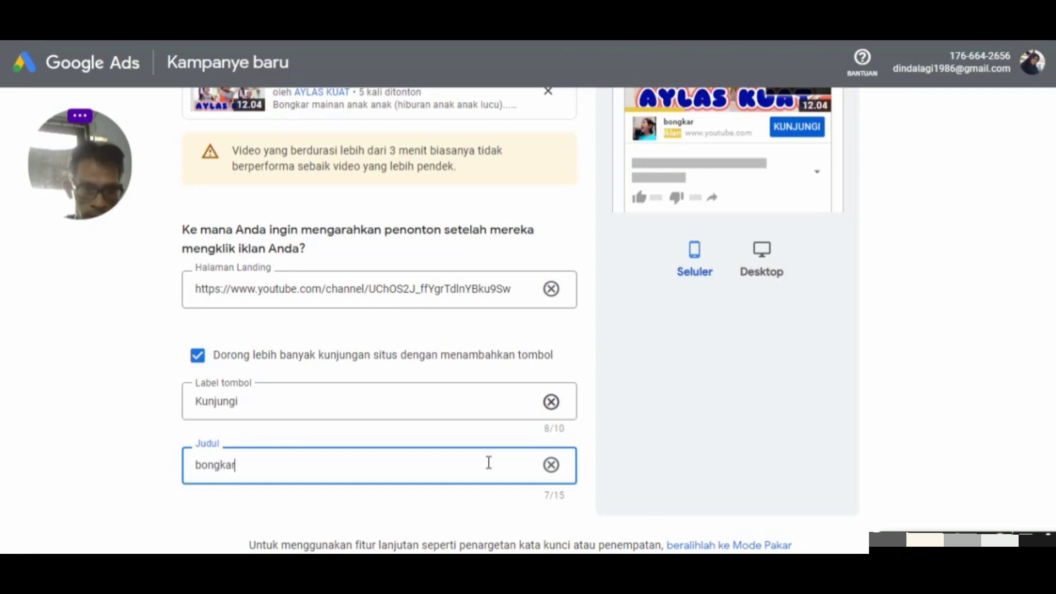
text( mainan)
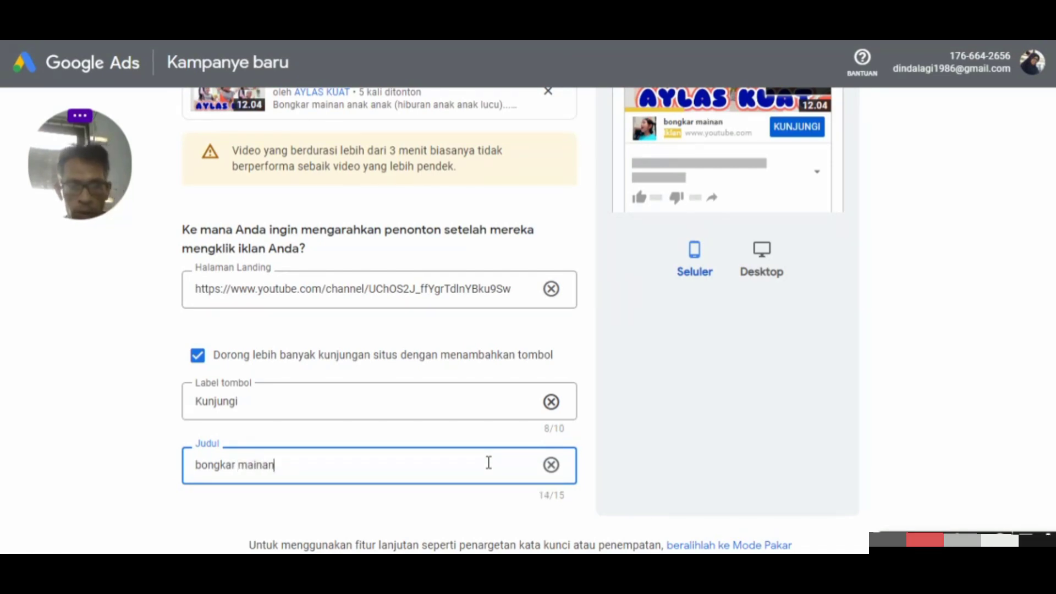
scroll(488, 443, down, 3)
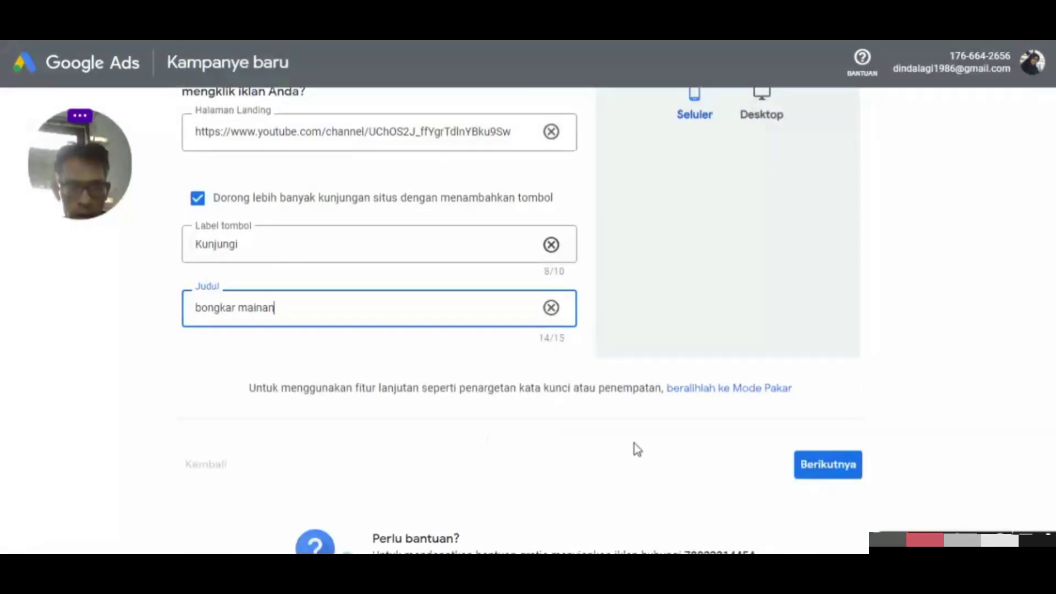
click(827, 469)
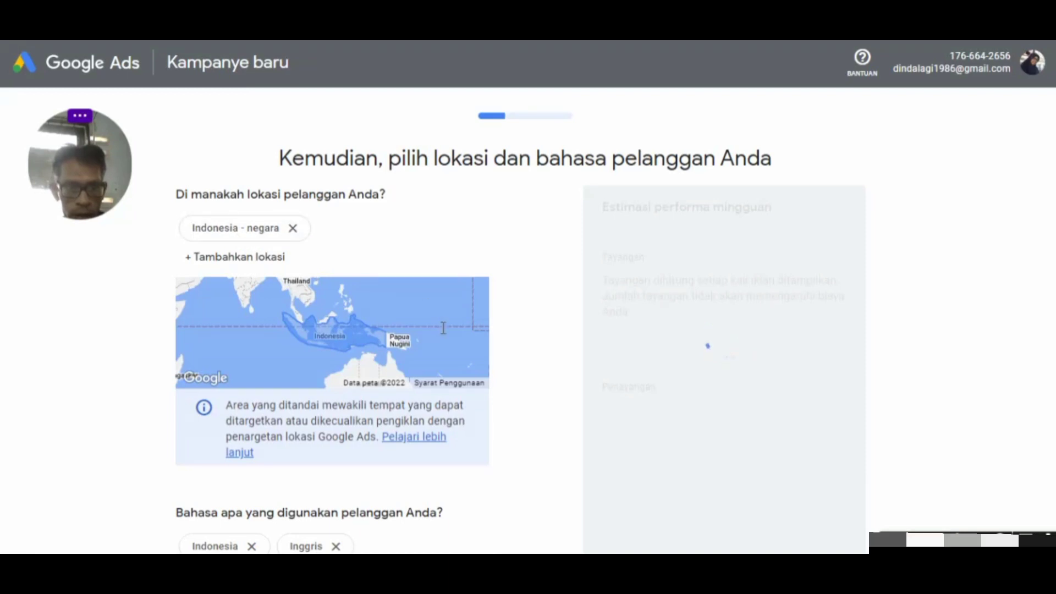
- Keep Indonesia as the target location with Indonesian and English as languages, and continue to the demographic settings
scroll(352, 264, down, 3)
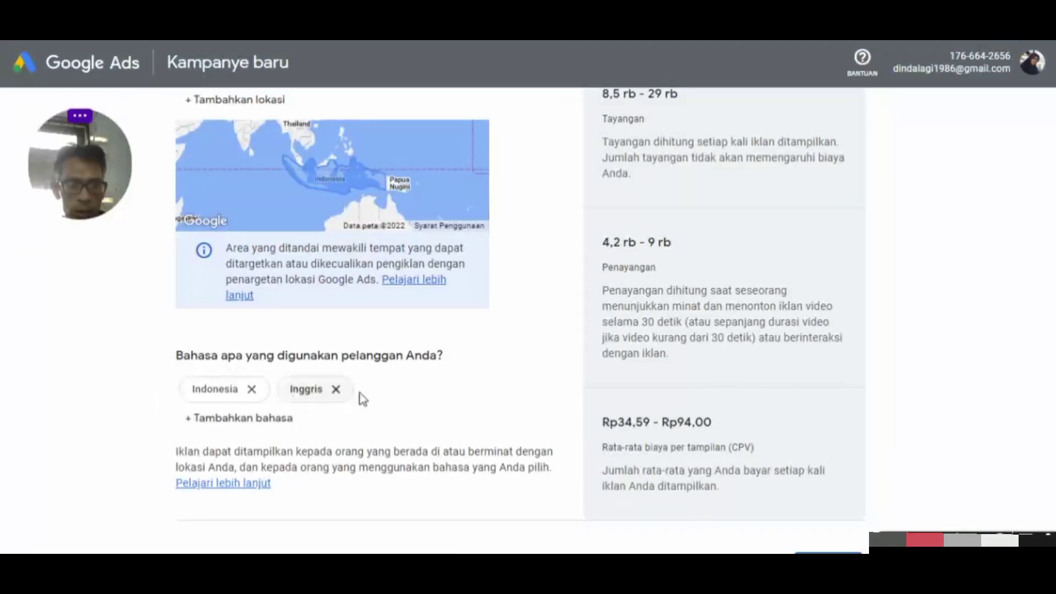
scroll(447, 403, down, 2)
scroll(447, 400, down, 2)
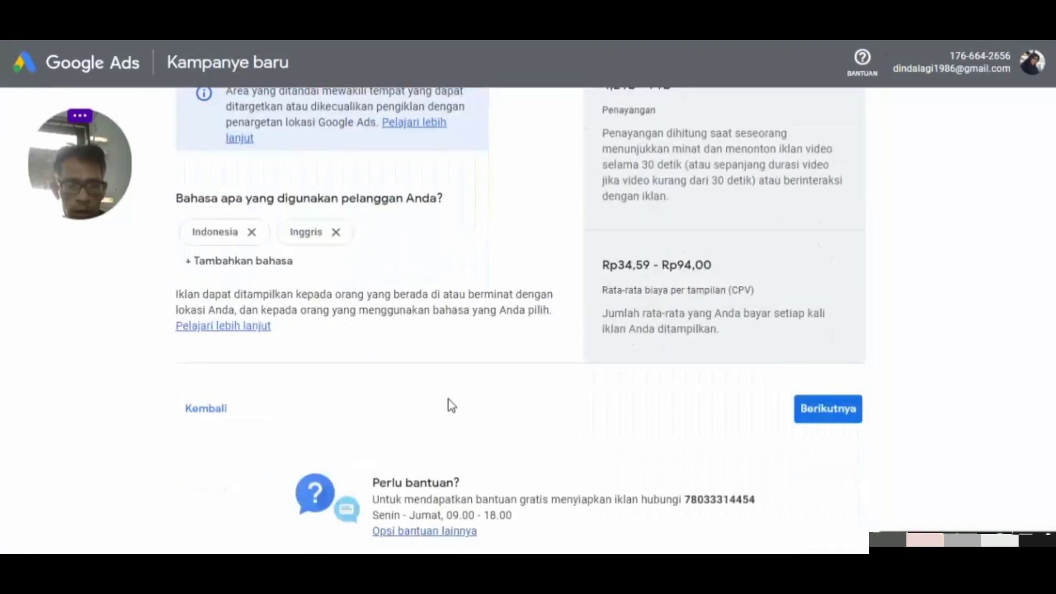
click(827, 412)
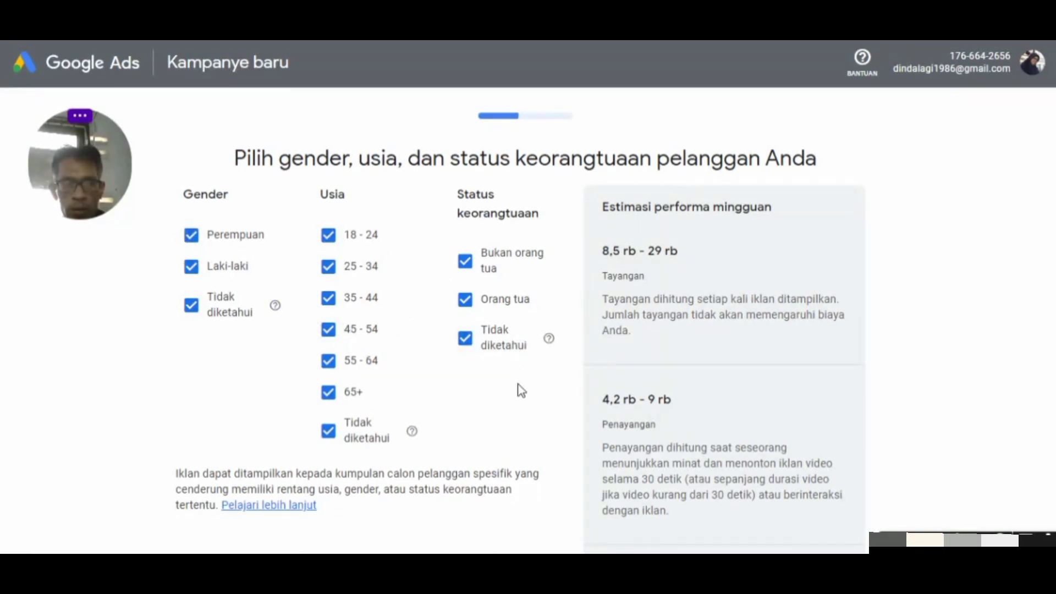
- Keep all genders, age groups and parental statuses selected, and continue to the interest settings
scroll(521, 396, down, 2)
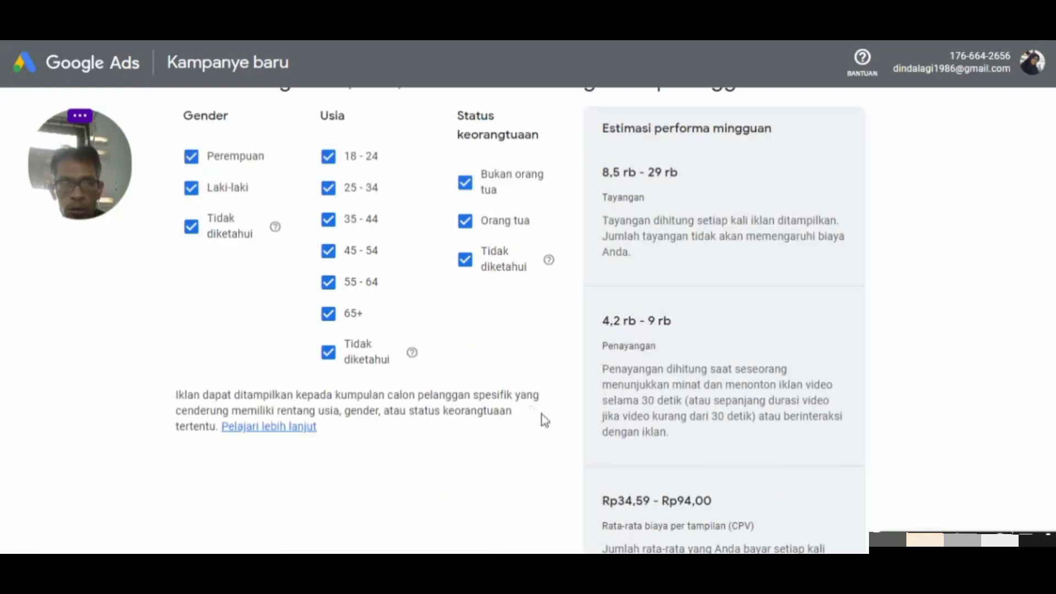
scroll(544, 418, down, 2)
scroll(632, 426, down, 2)
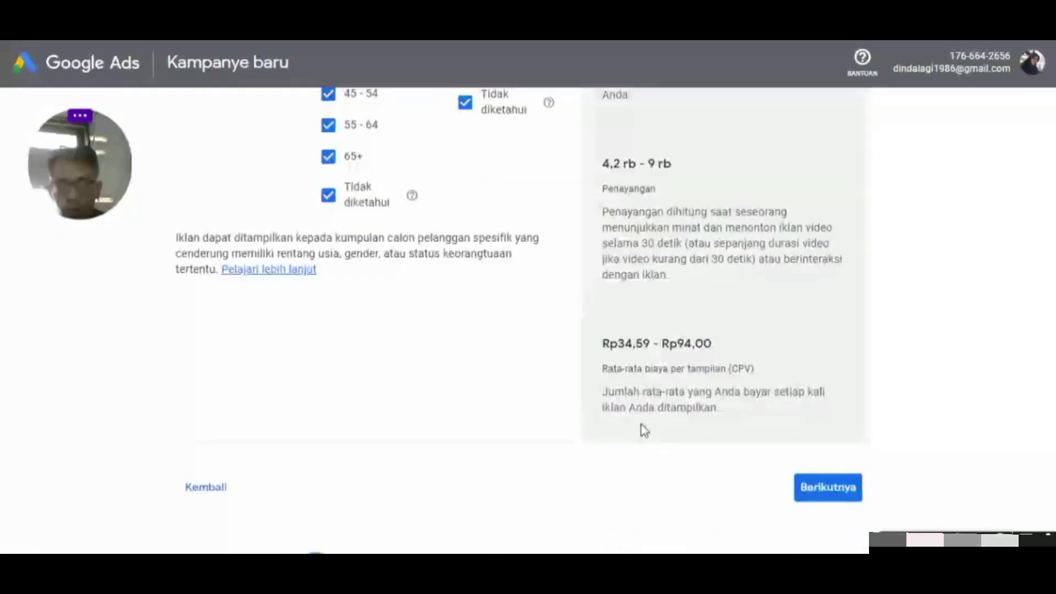
click(823, 495)
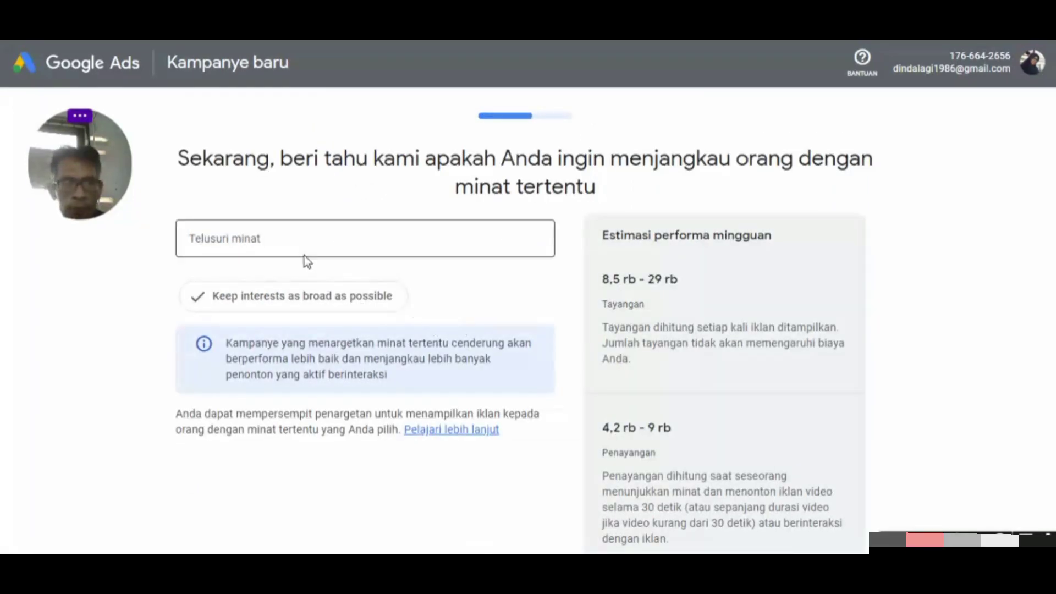
- Keep the audience interests as broad as possible and continue to the budget settings
scroll(484, 403, down, 2)
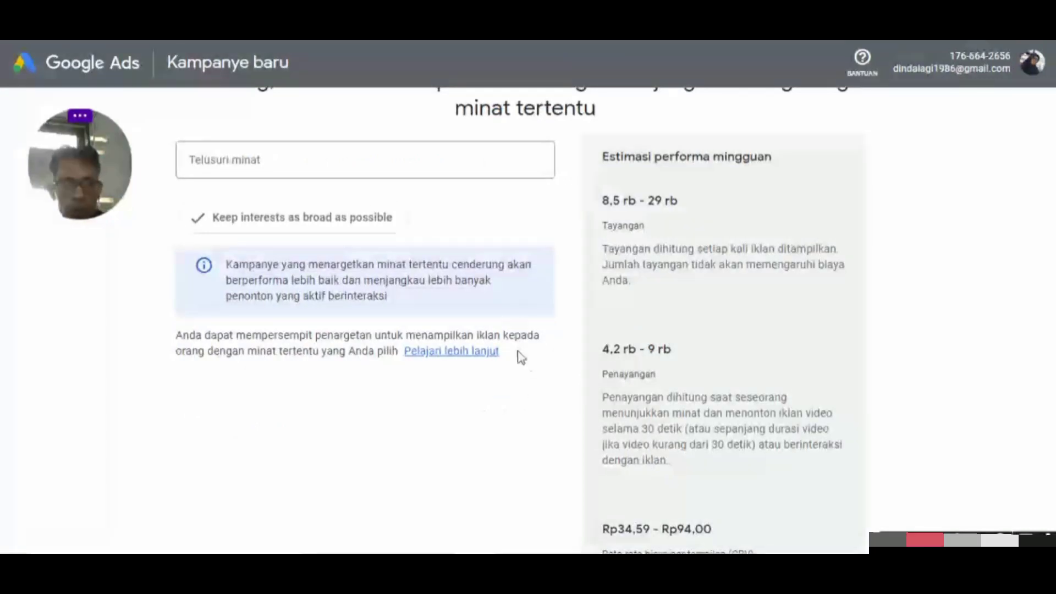
scroll(550, 371, down, 6)
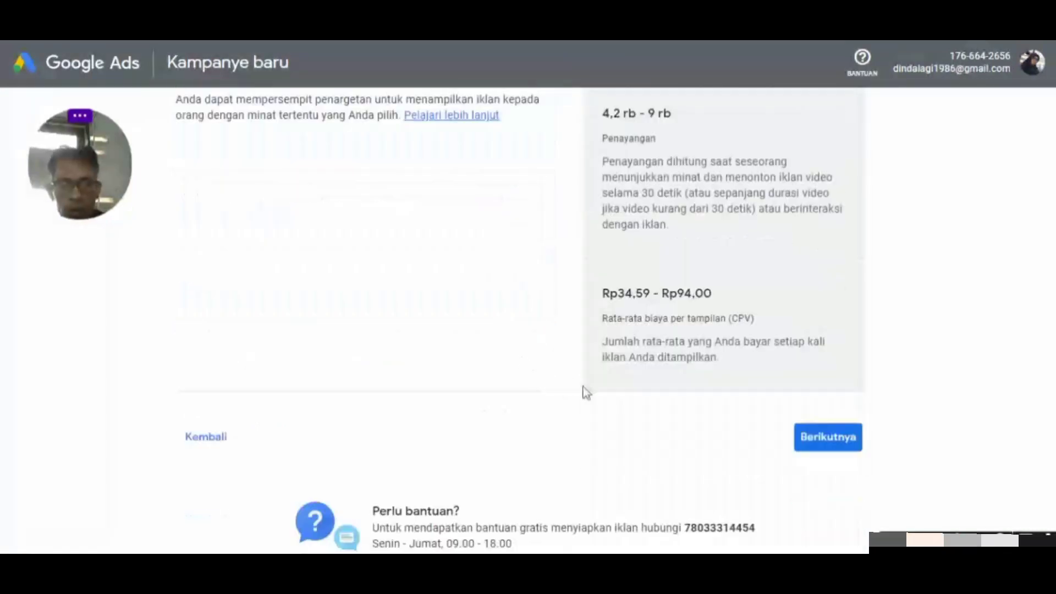
click(828, 436)
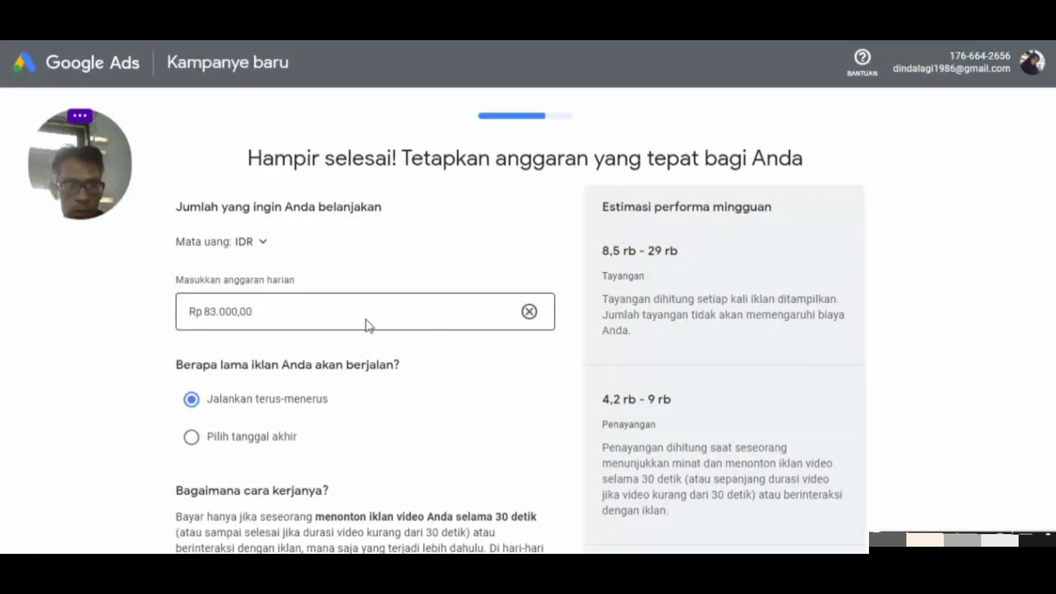
- Set the campaign's daily budget to Rp10.000,00
drag(367, 312, 208, 315)
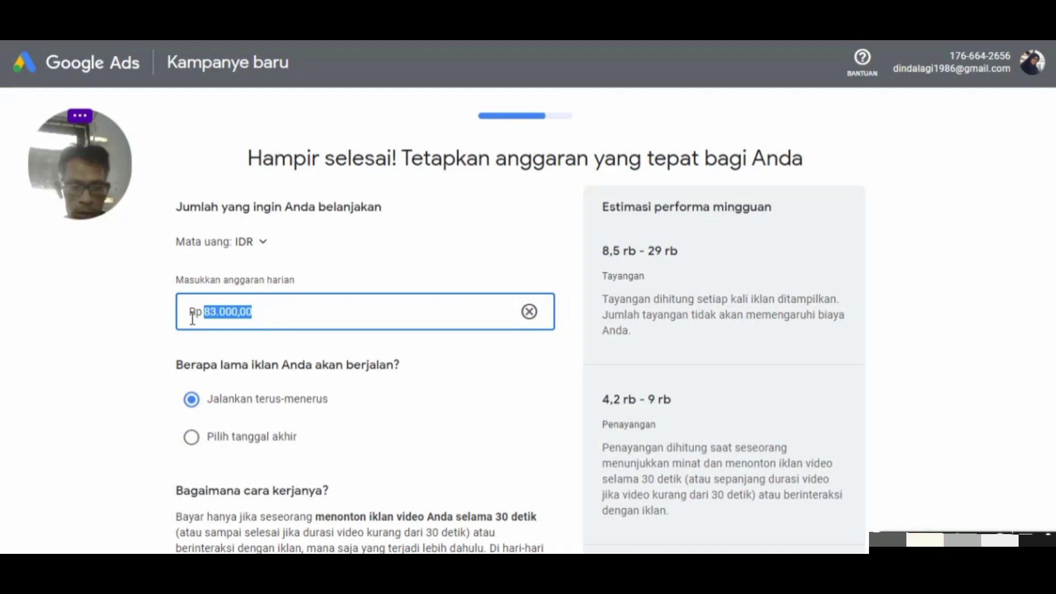
text(10.00)
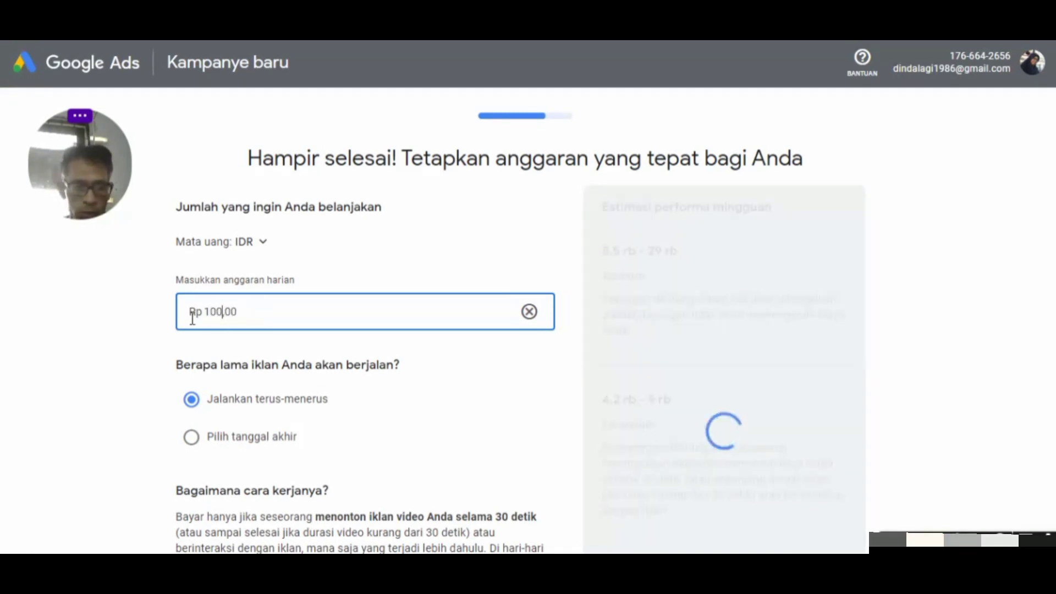
text(0)
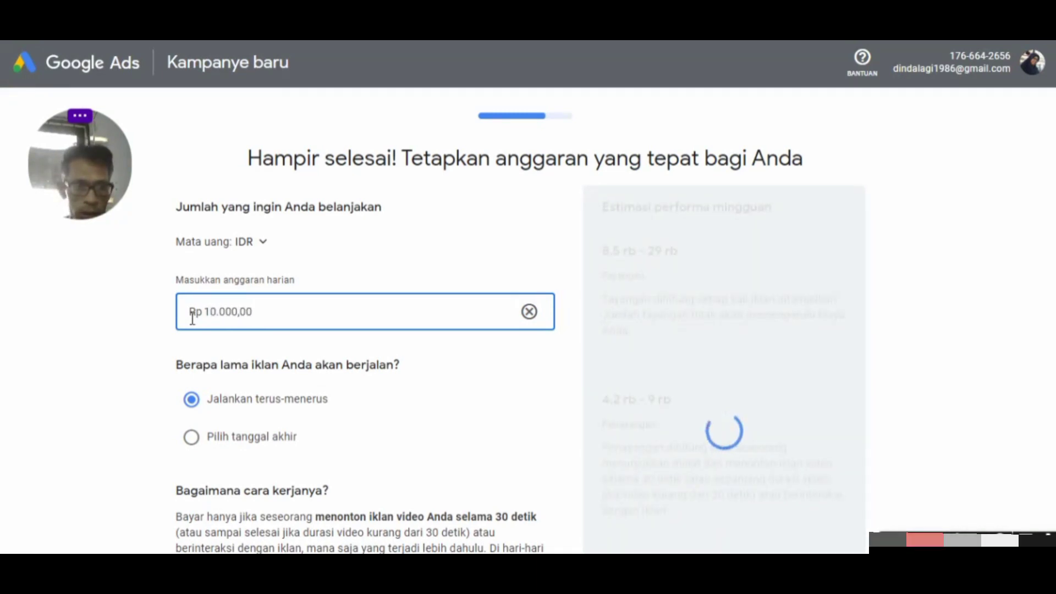
- Give the ad an end date of 1 Okt 2022 instead of running continuously, and continue to the campaign review
scroll(176, 366, down, 2)
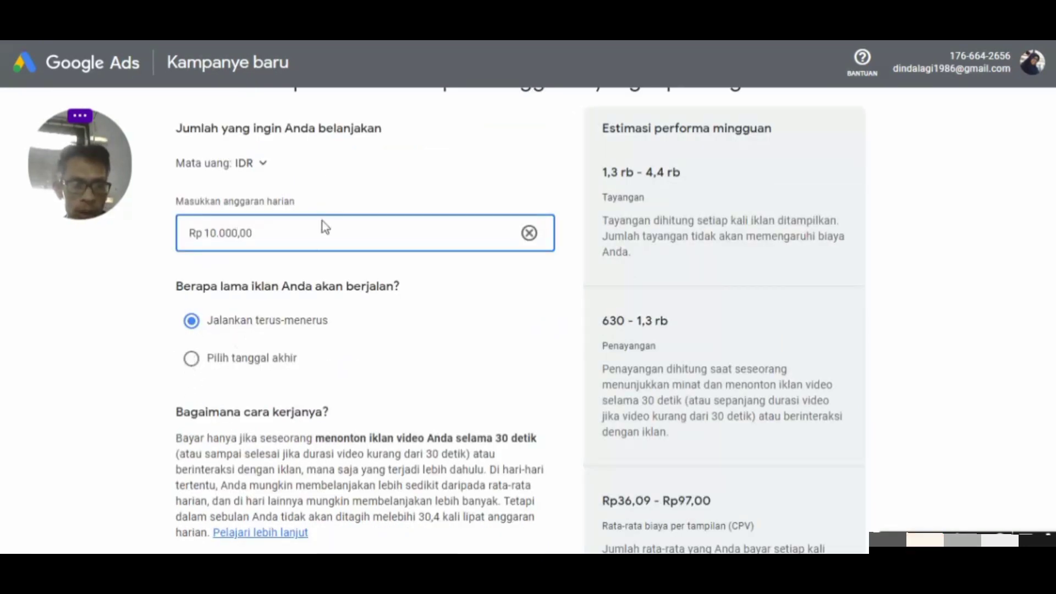
click(194, 361)
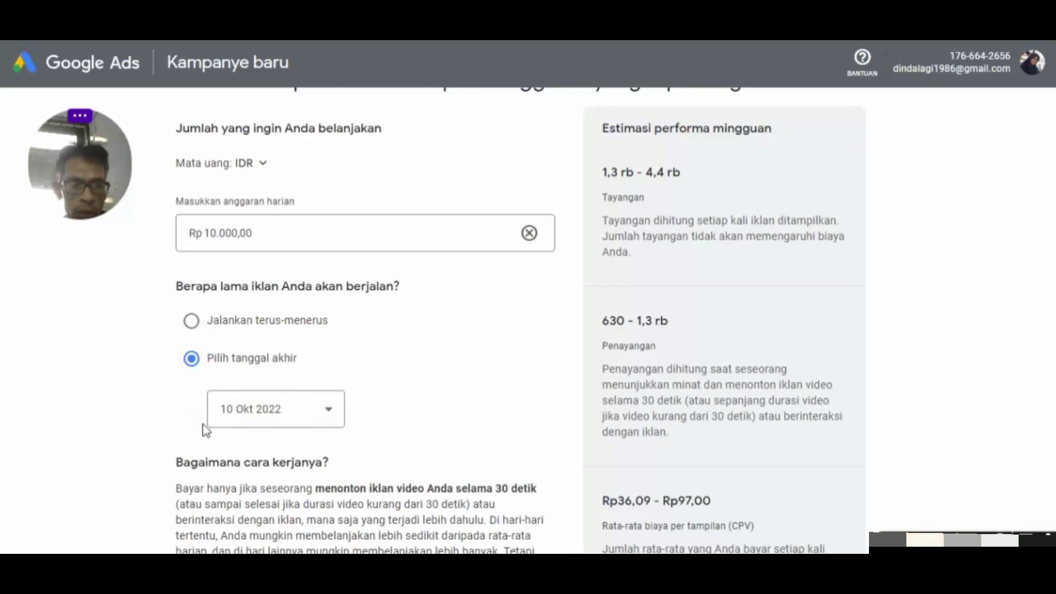
click(328, 411)
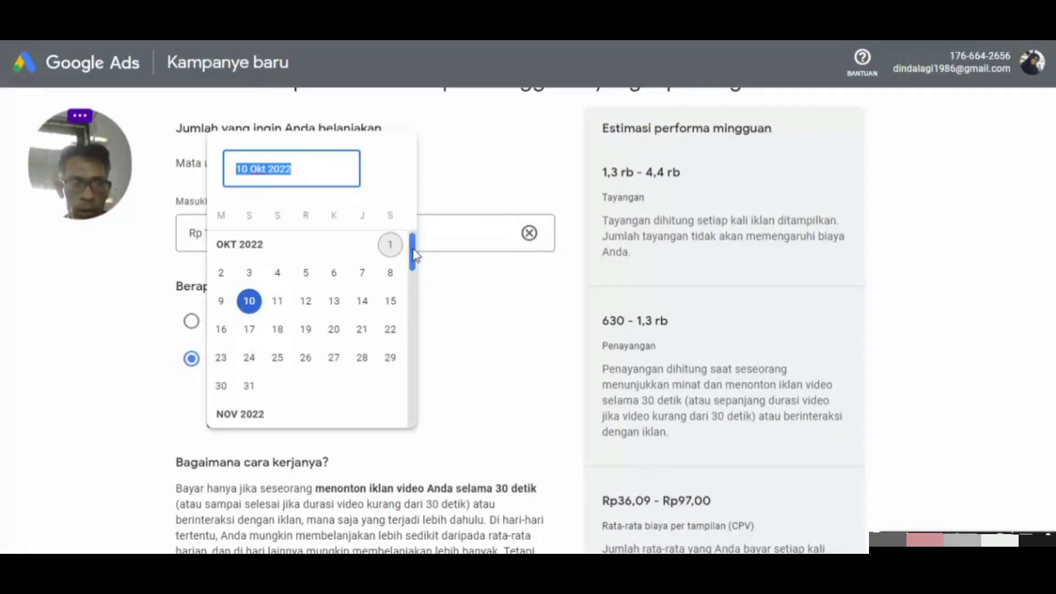
scroll(414, 254, up, 3)
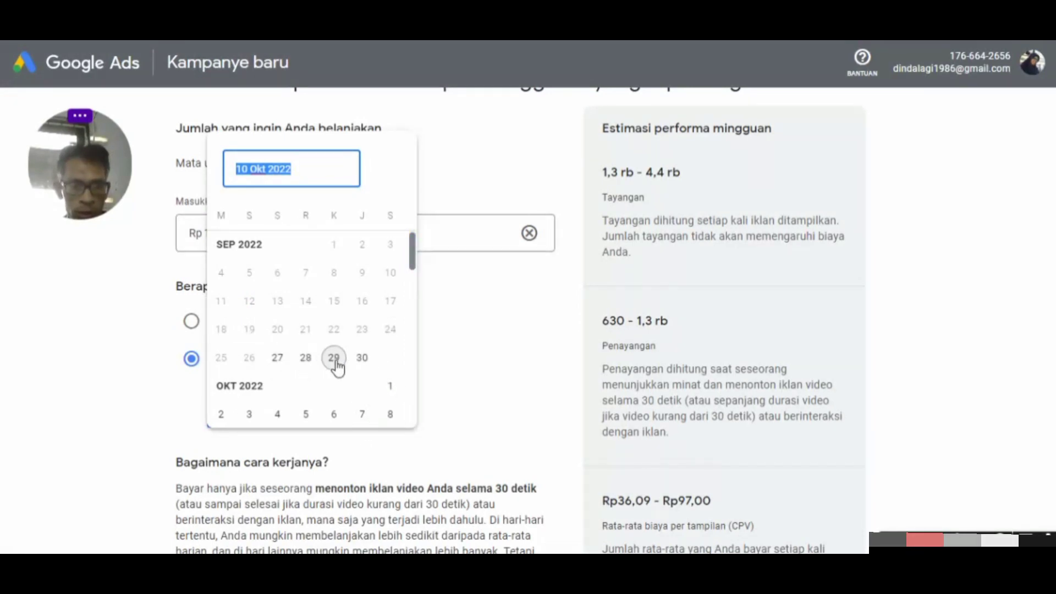
click(392, 387)
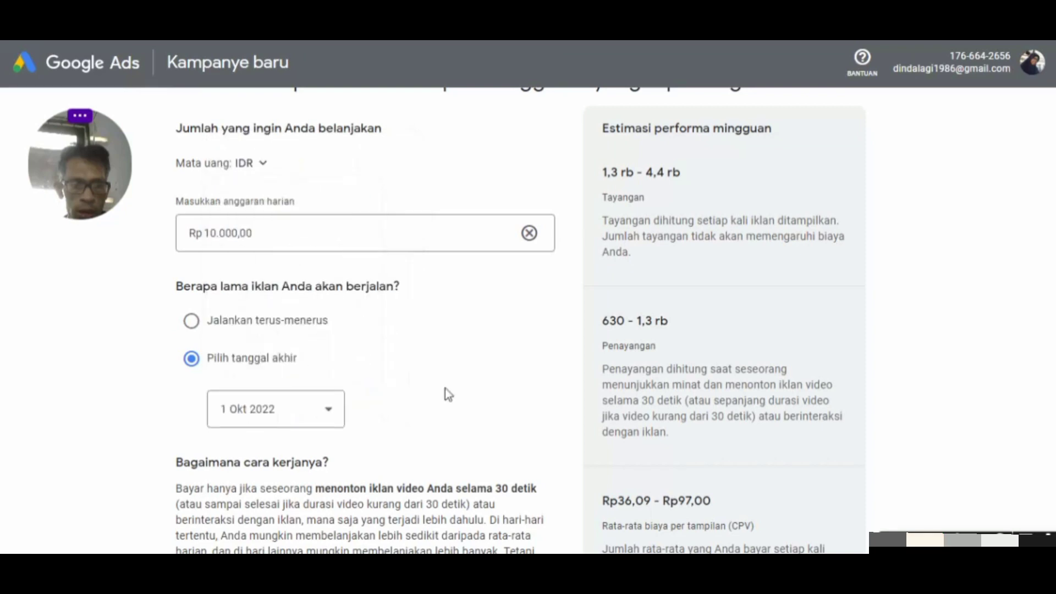
scroll(467, 381, down, 1)
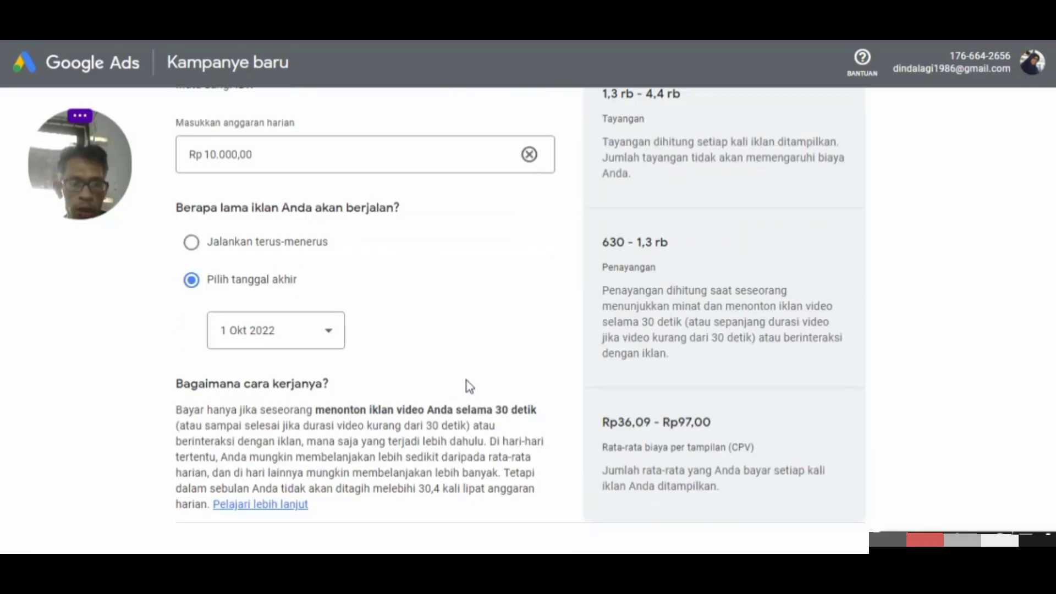
scroll(466, 381, down, 2)
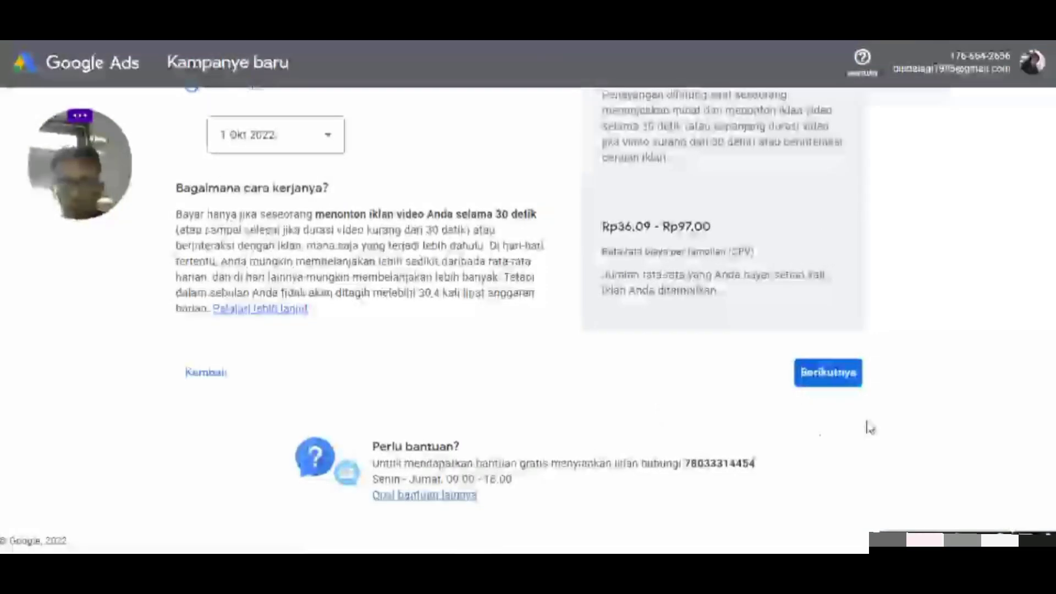
click(835, 381)
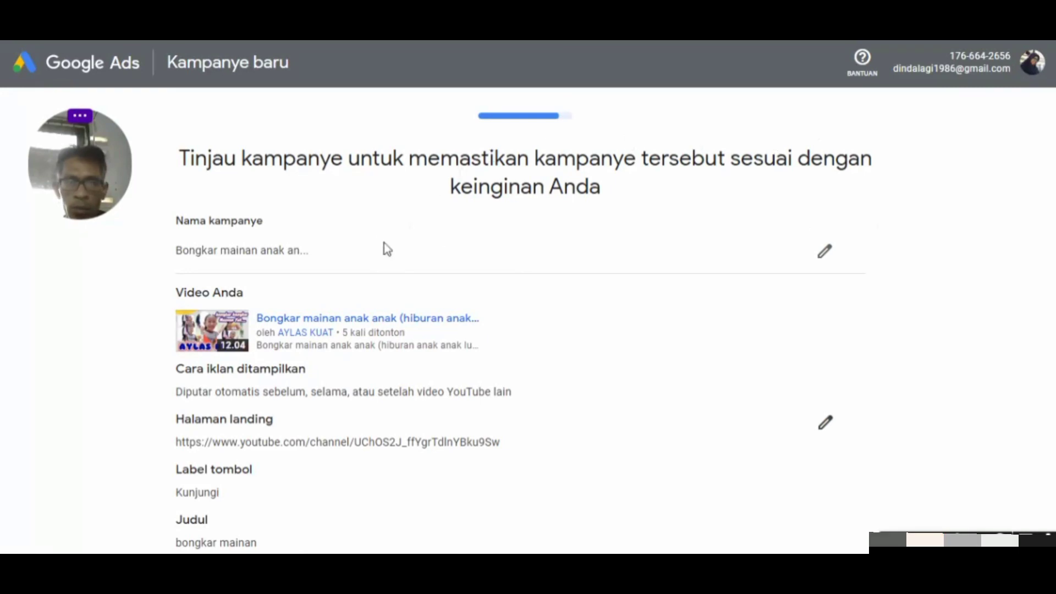
- Review the campaign summary from the video and landing page down to the daily budget and estimates, and continue to the payment information
scroll(472, 359, down, 1)
scroll(472, 360, down, 1)
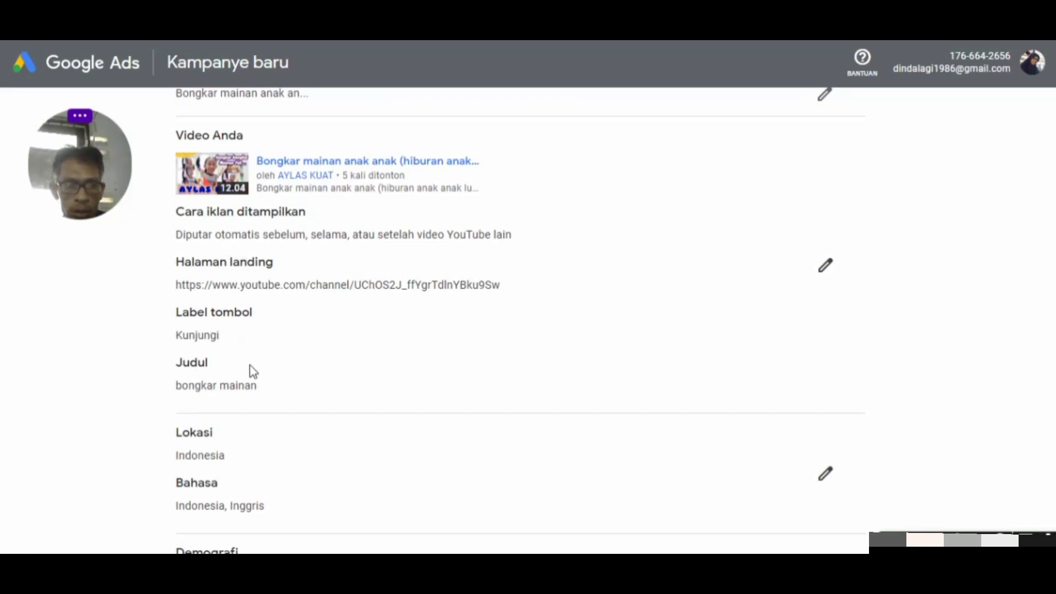
scroll(254, 369, down, 1)
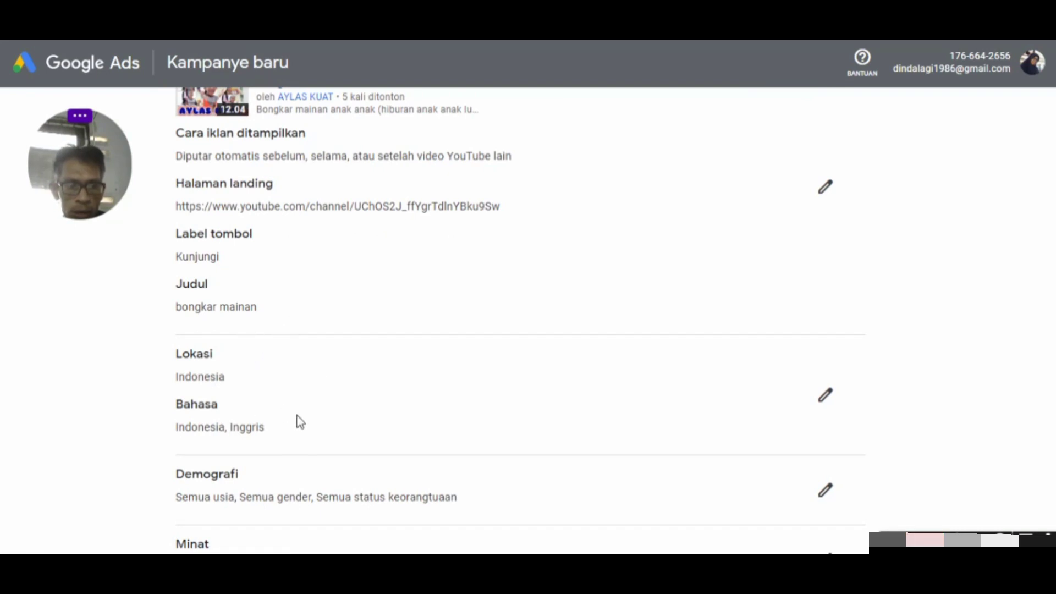
scroll(297, 420, down, 1)
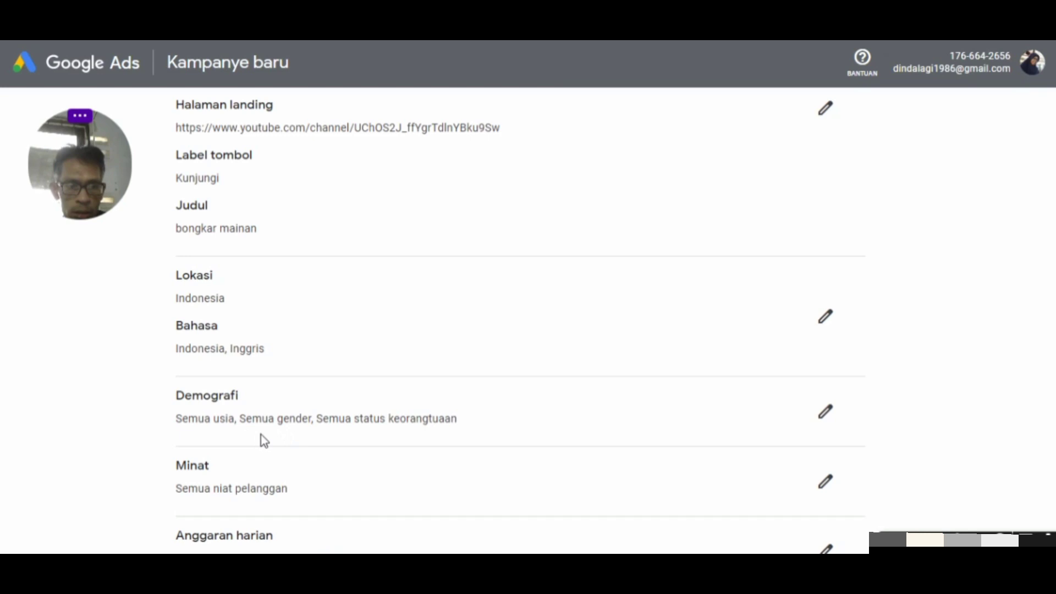
scroll(395, 425, down, 1)
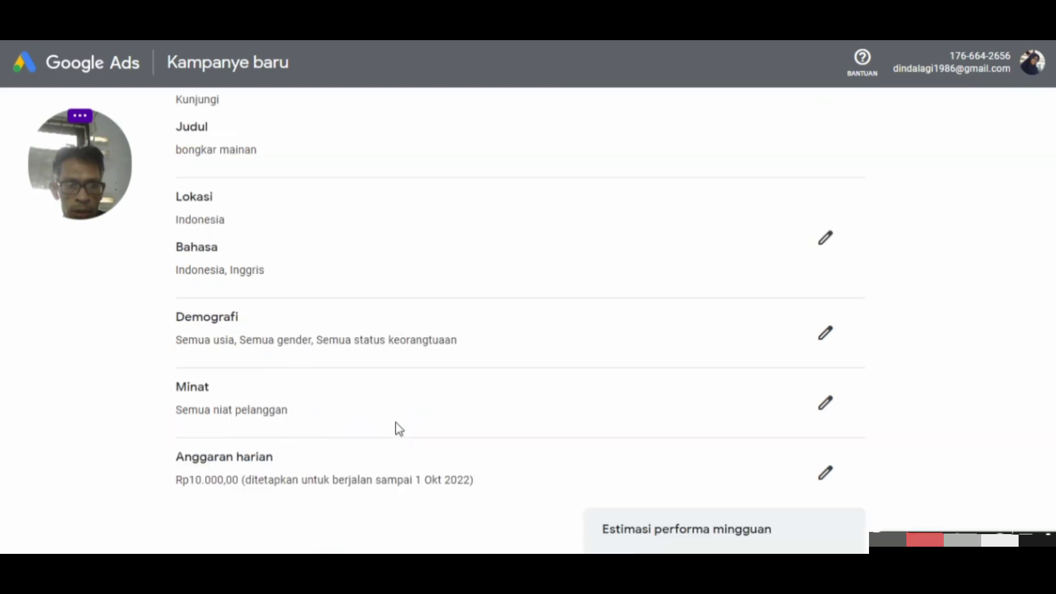
scroll(399, 429, down, 1)
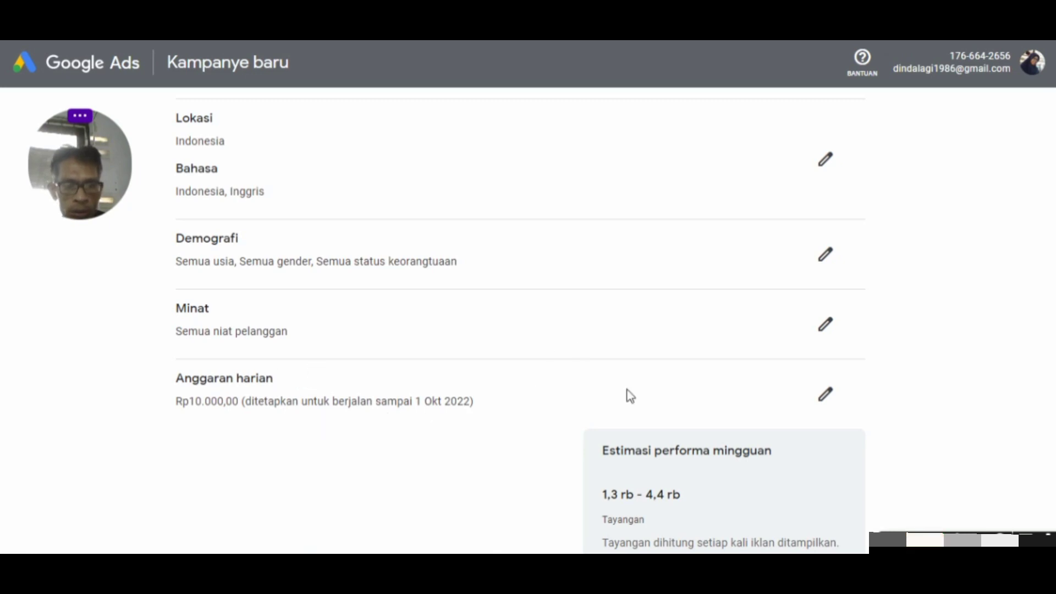
scroll(729, 394, down, 2)
scroll(754, 393, down, 6)
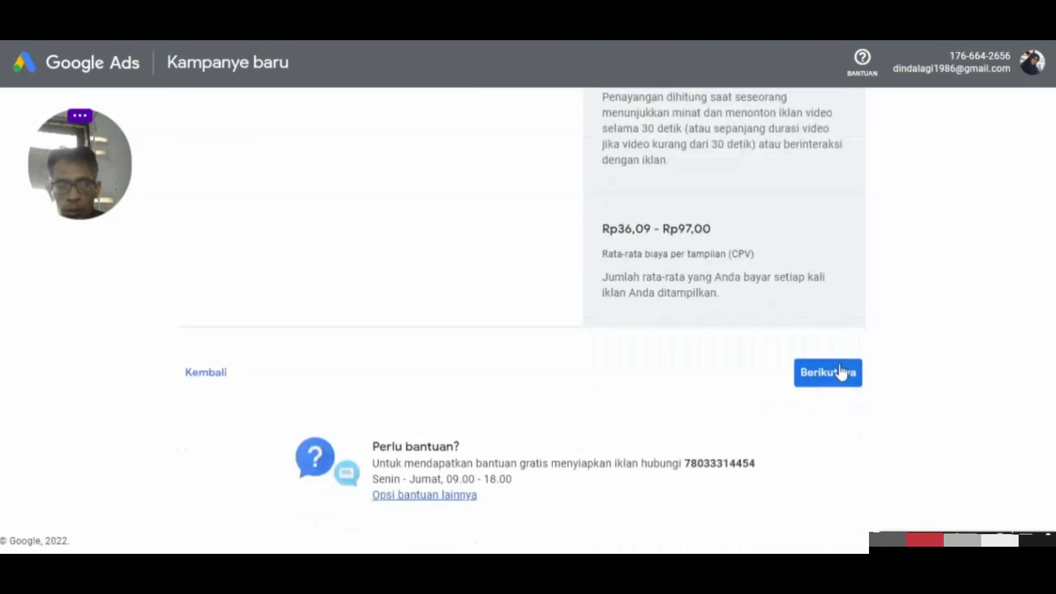
click(831, 380)
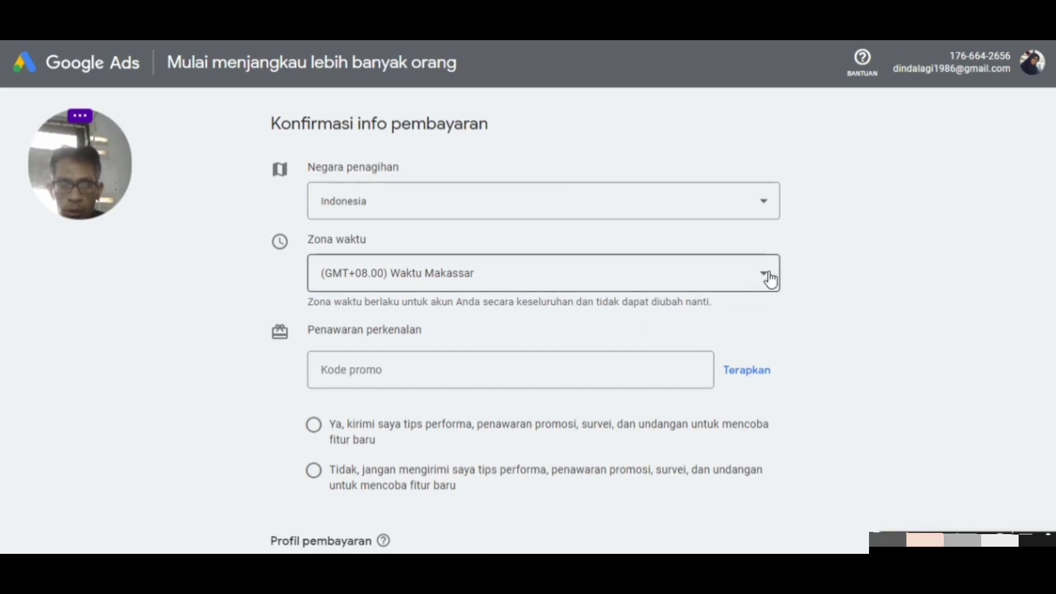
- Go through the billing, payment profile and customer details, and switch the payment mode to "Pembayaran manual"
scroll(545, 315, down, 1)
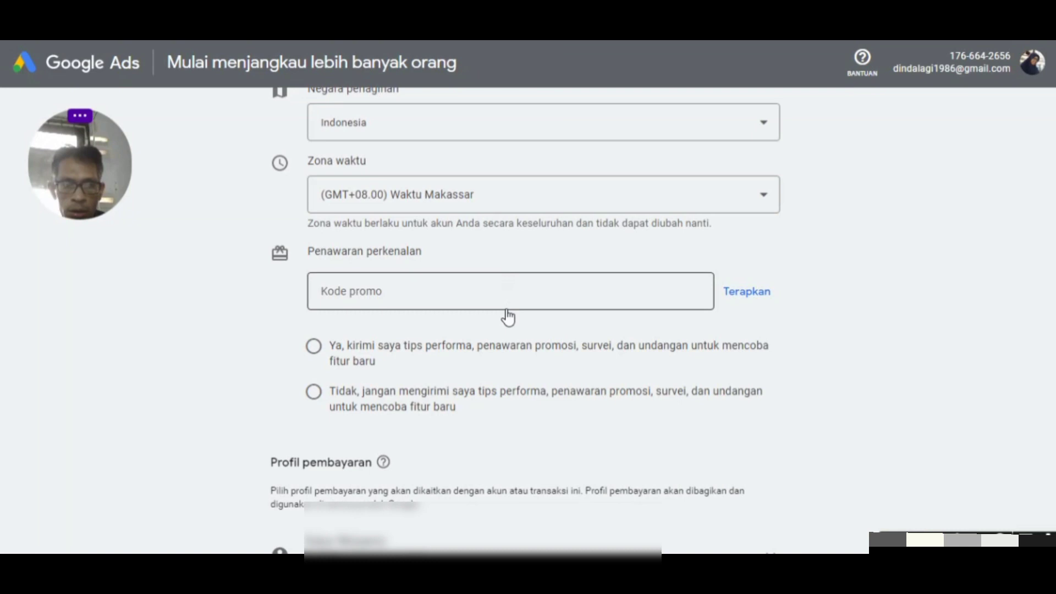
scroll(507, 313, down, 1)
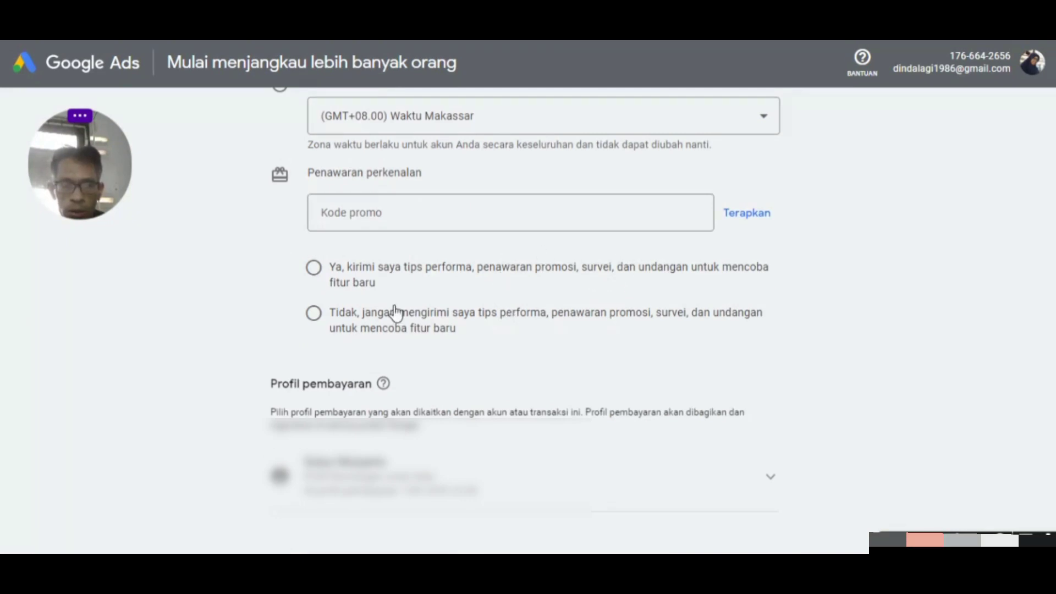
scroll(494, 379, down, 1)
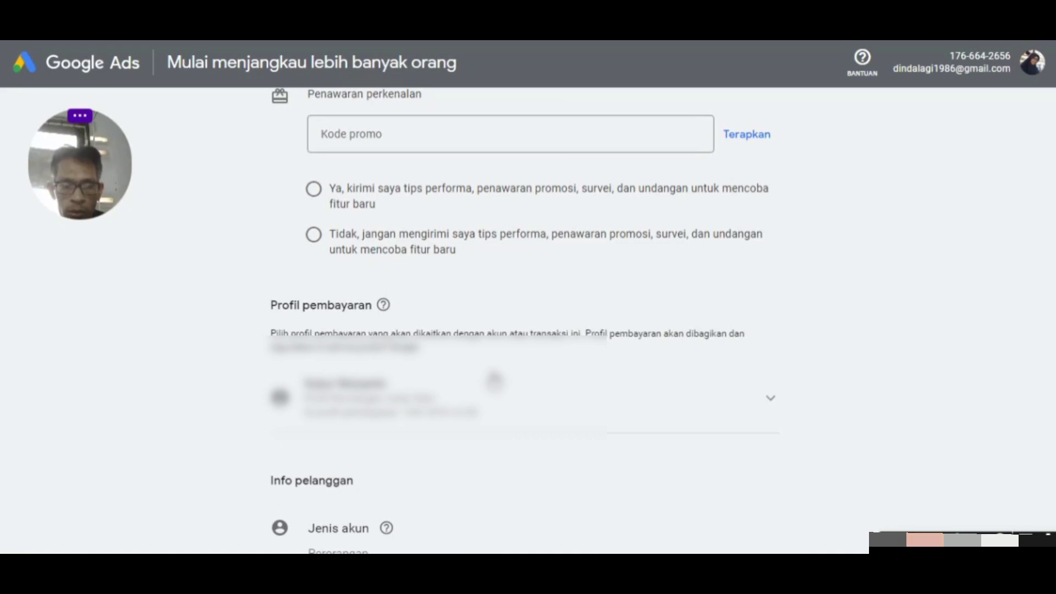
scroll(494, 379, down, 3)
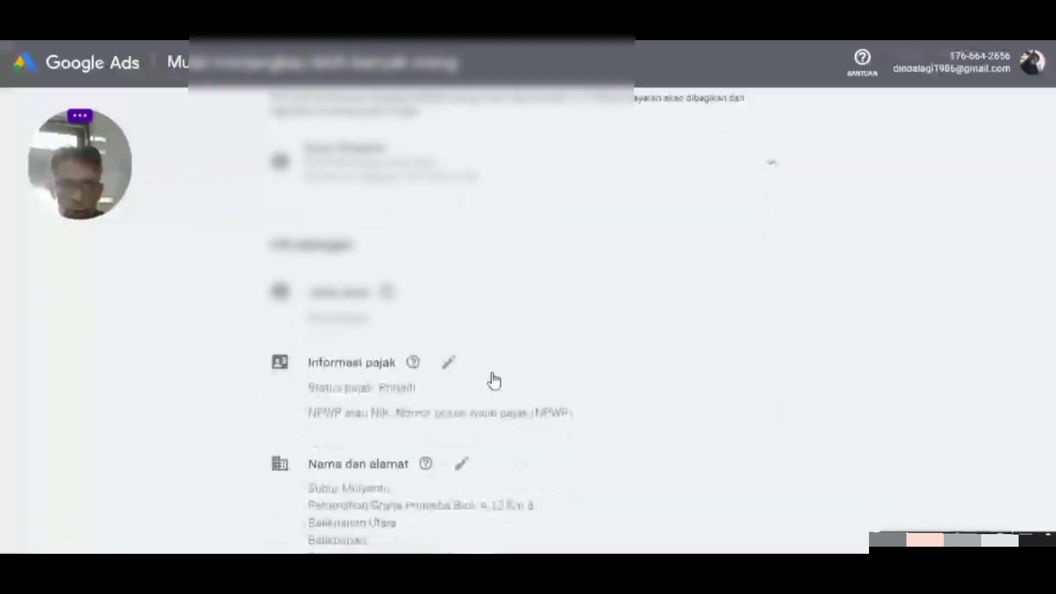
scroll(494, 380, down, 1)
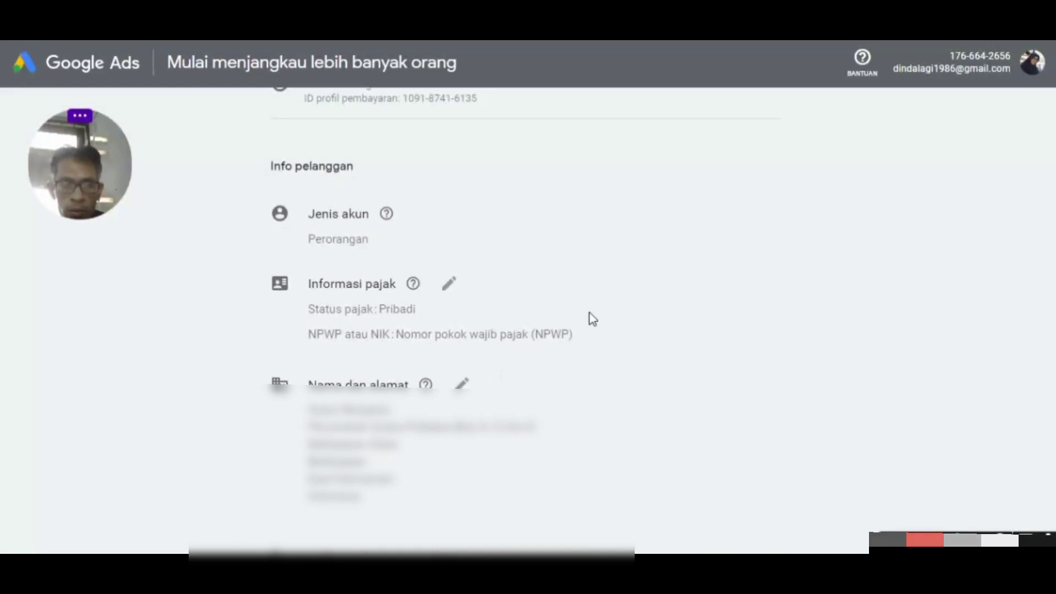
scroll(592, 319, down, 2)
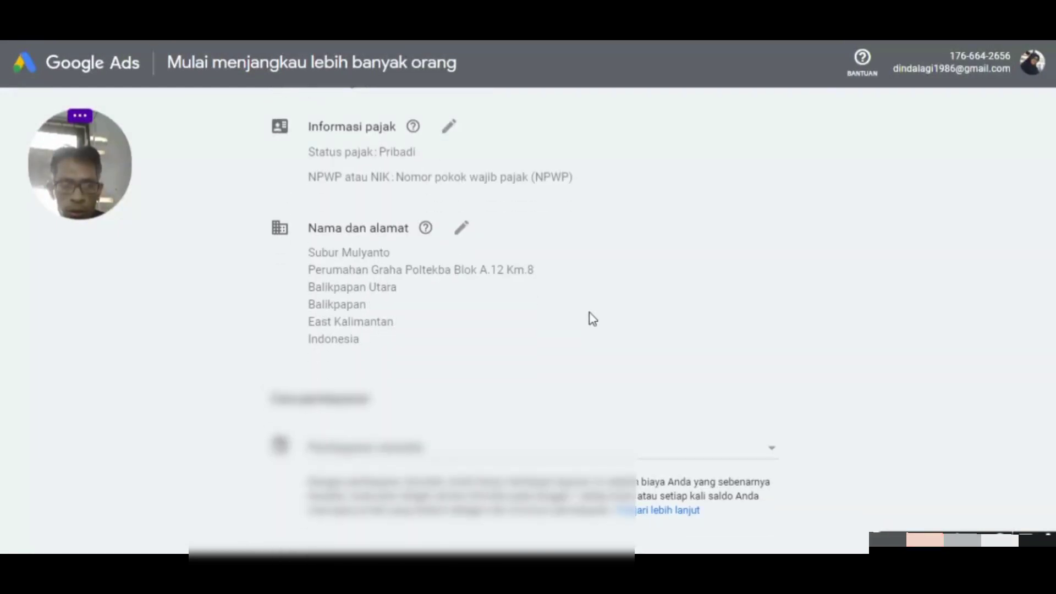
scroll(592, 319, down, 2)
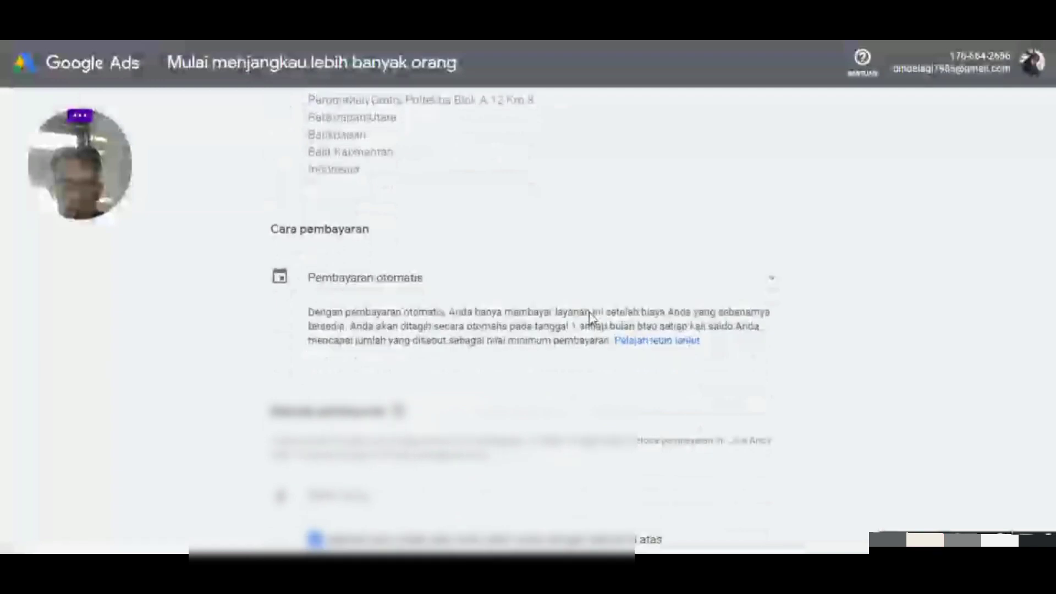
scroll(589, 316, down, 1)
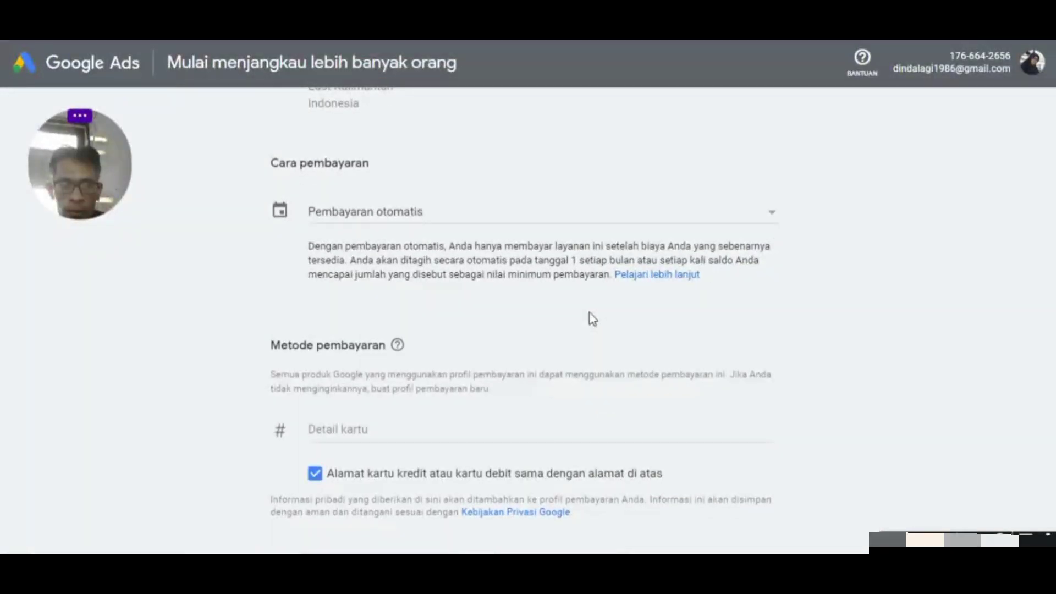
click(773, 219)
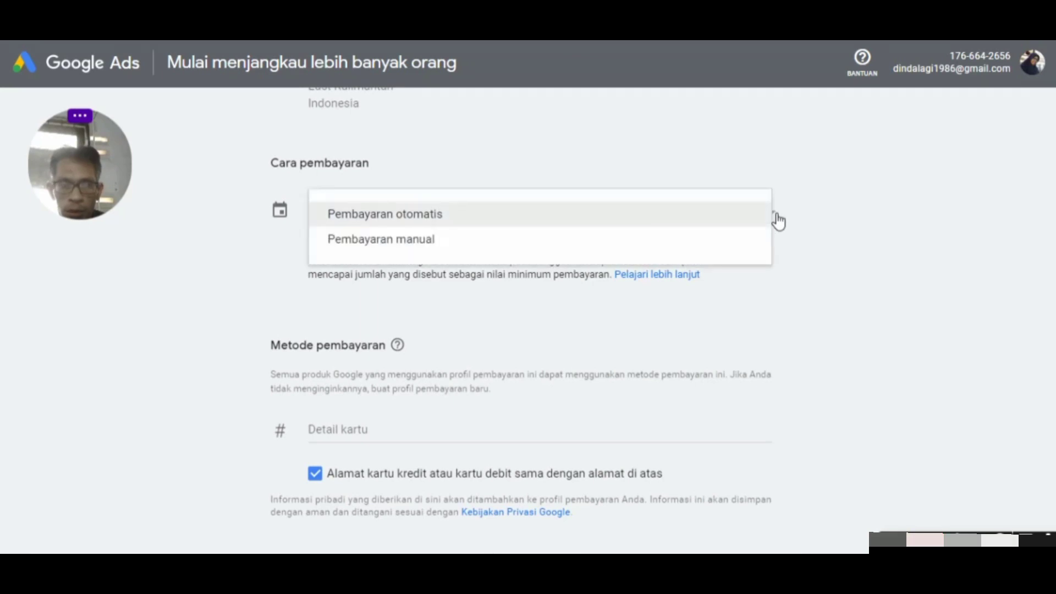
click(584, 245)
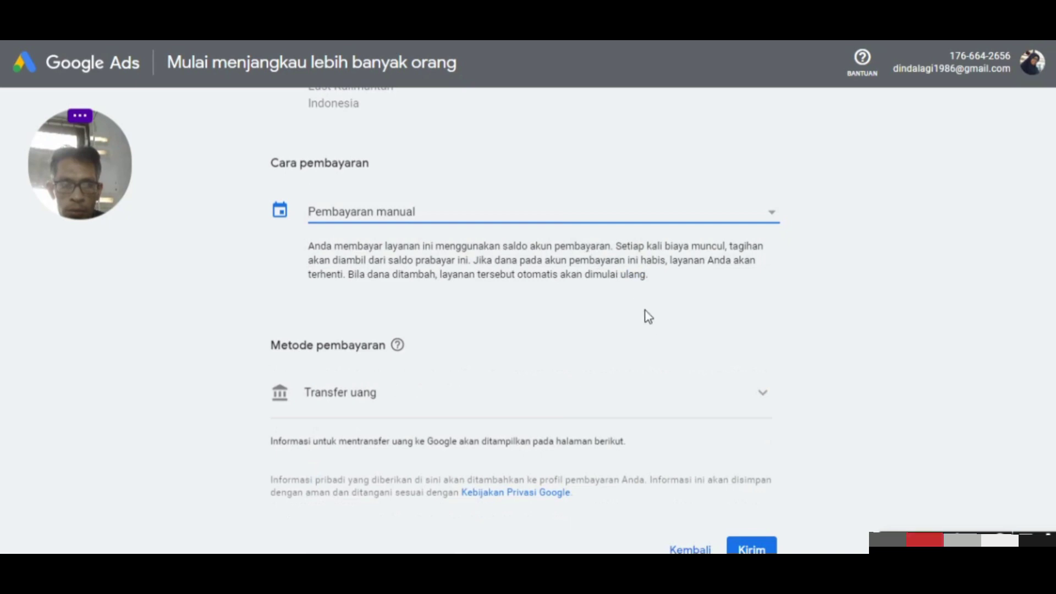
- Check the available payment methods, keep "Transfer uang" selected, and try to submit the payment information
scroll(649, 319, down, 2)
click(763, 320)
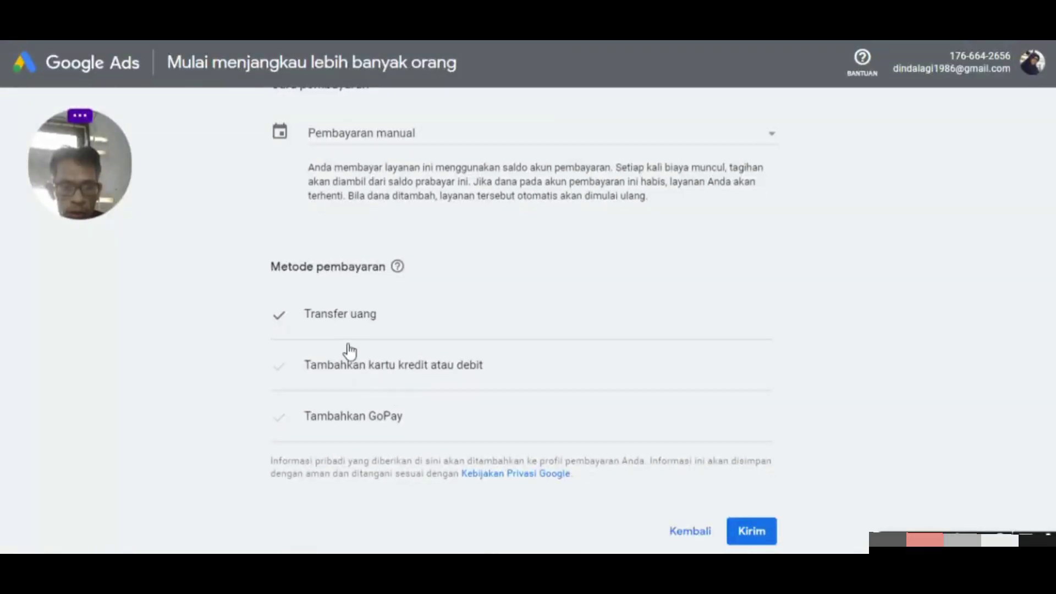
scroll(616, 319, down, 2)
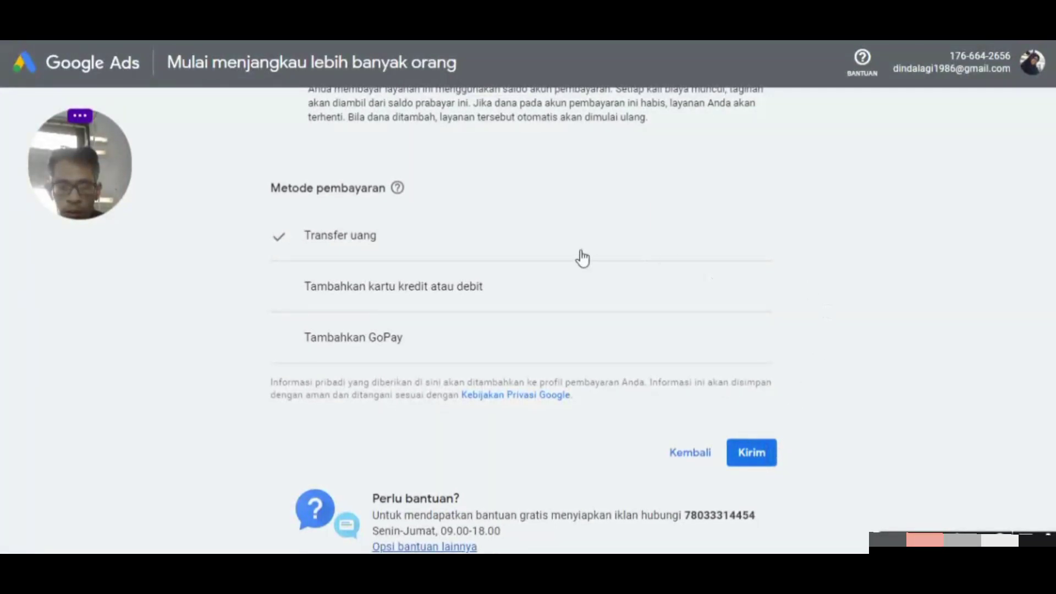
click(561, 258)
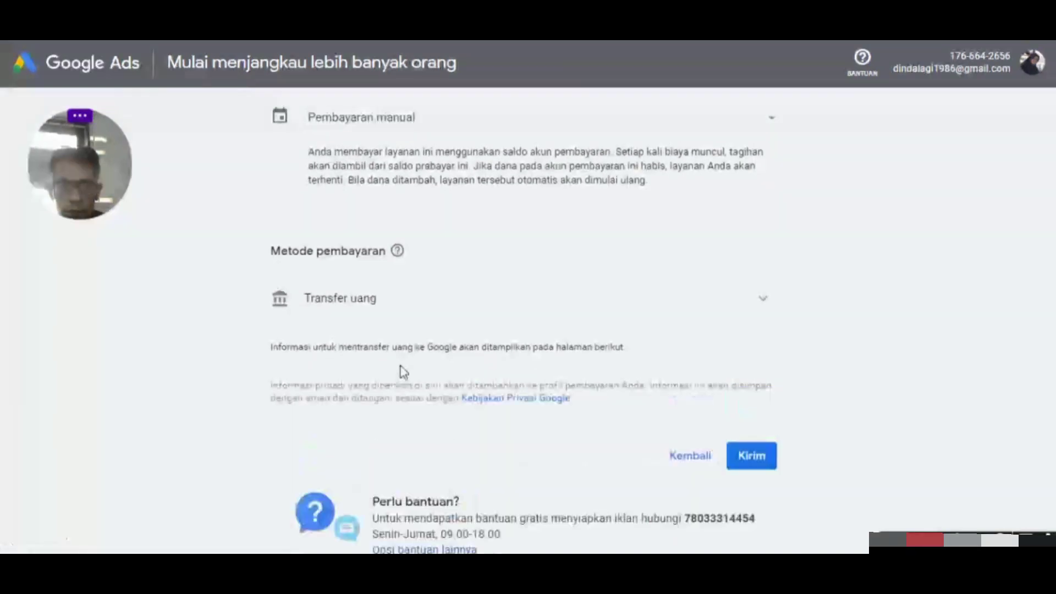
click(751, 456)
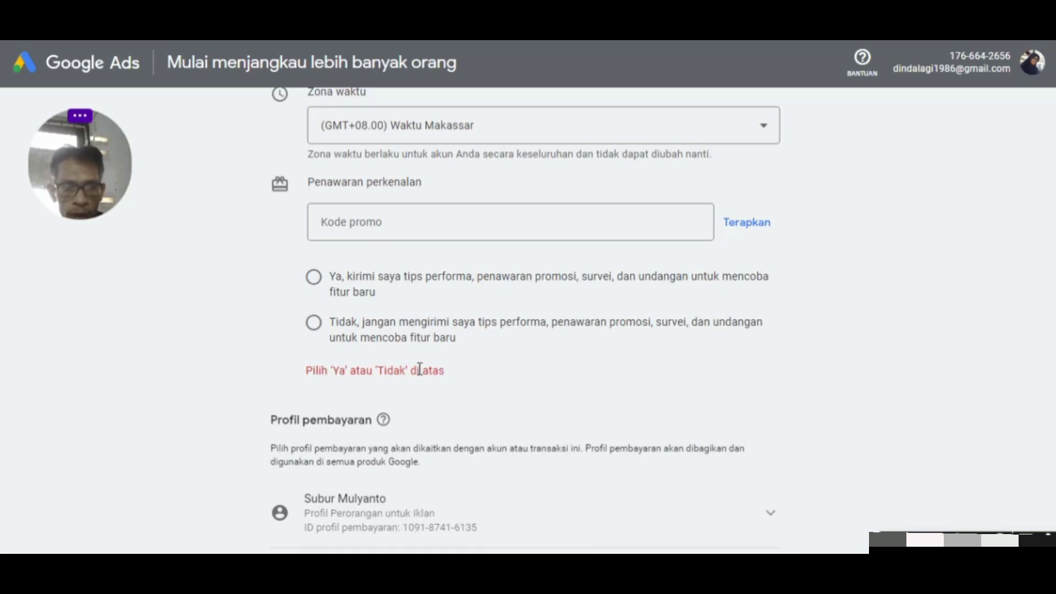
- Decline performance tips, promotional offers and surveys by choosing the "Tidak" option, and submit the payment information again
click(315, 323)
scroll(798, 350, down, 3)
scroll(802, 359, down, 6)
scroll(797, 380, down, 6)
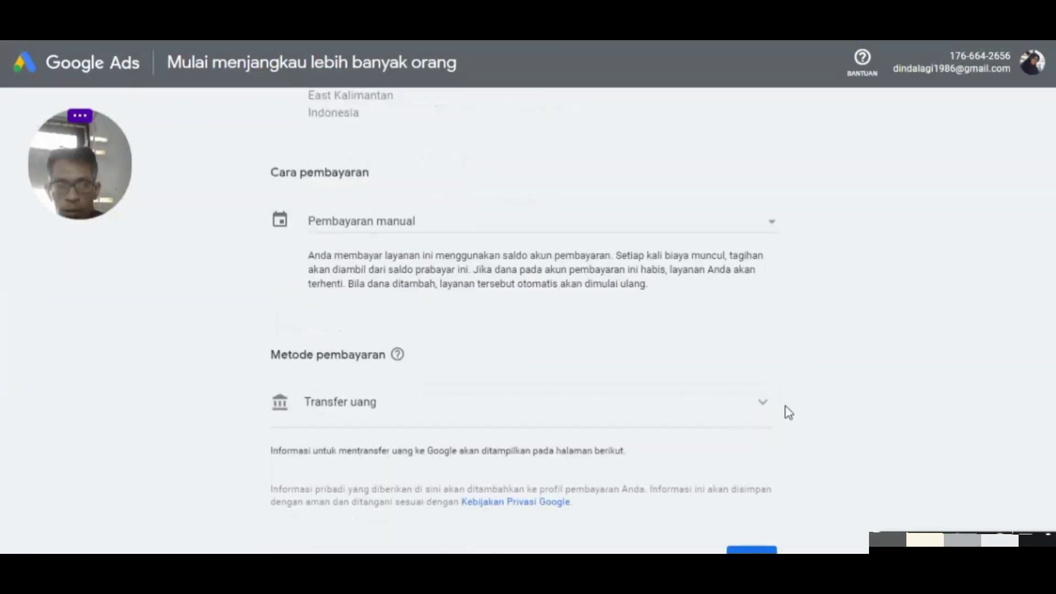
scroll(789, 413, down, 3)
click(747, 404)
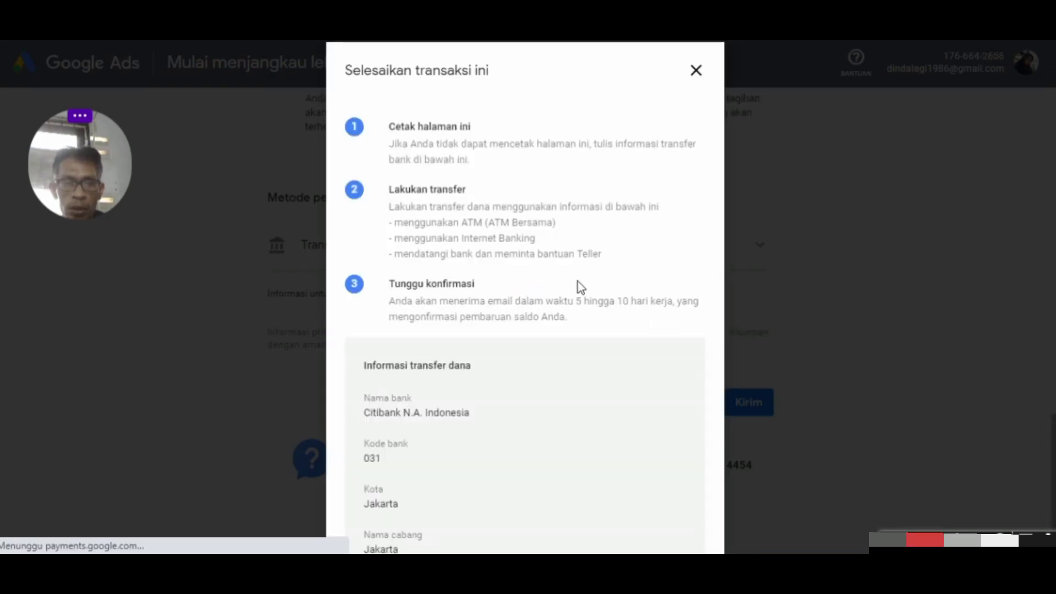
- Examine the transfer instructions and the recipient bank details for completing the transaction
scroll(571, 285, down, 3)
scroll(566, 280, down, 1)
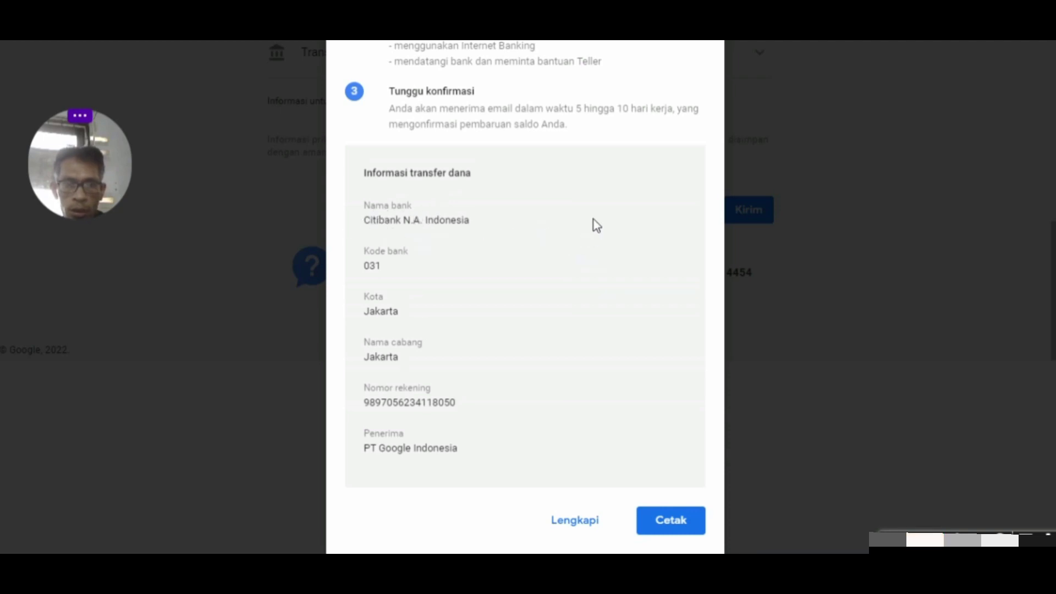
- Review the bank transfer instructions and print them as one copy with PDFCreator
scroll(593, 220, up, 3)
scroll(593, 217, up, 1)
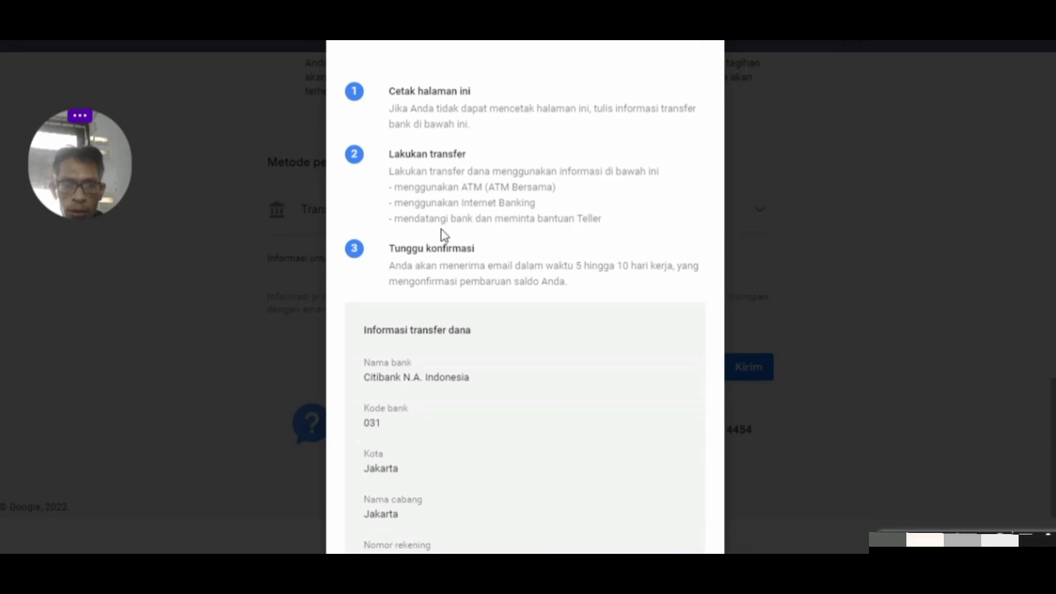
scroll(612, 332, down, 3)
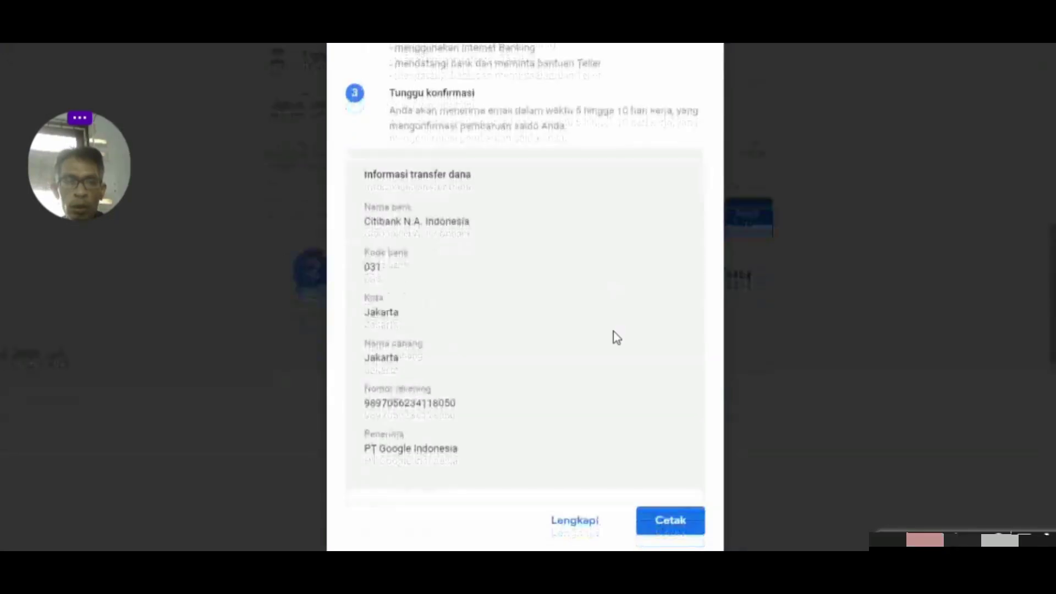
click(669, 526)
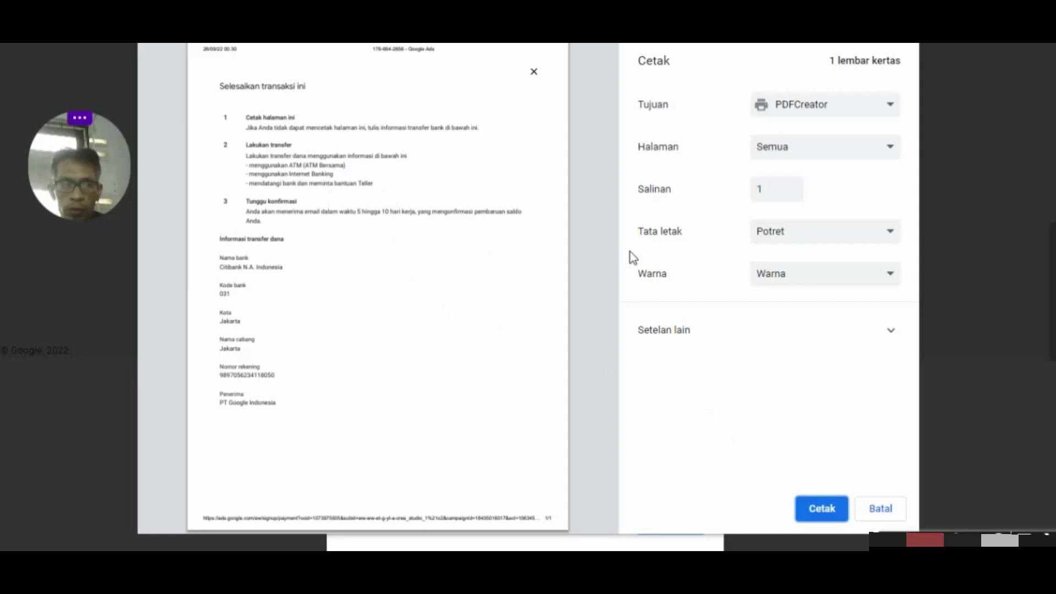
click(826, 510)
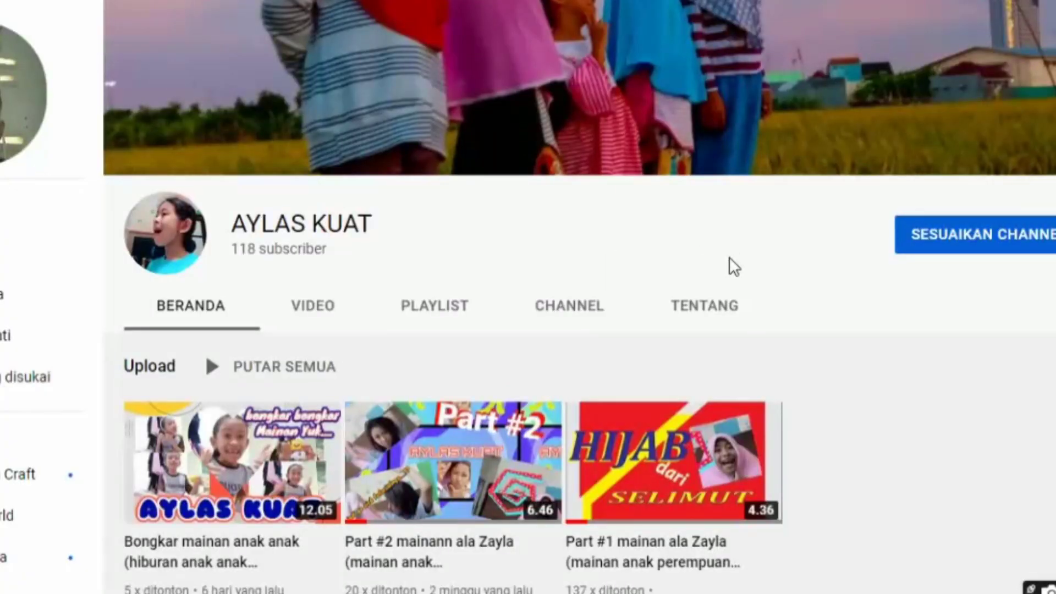
- Look over the YouTube channel's home page with its uploads, and switch to YouTube Studio for this channel
scroll(631, 237, down, 3)
scroll(628, 250, up, 3)
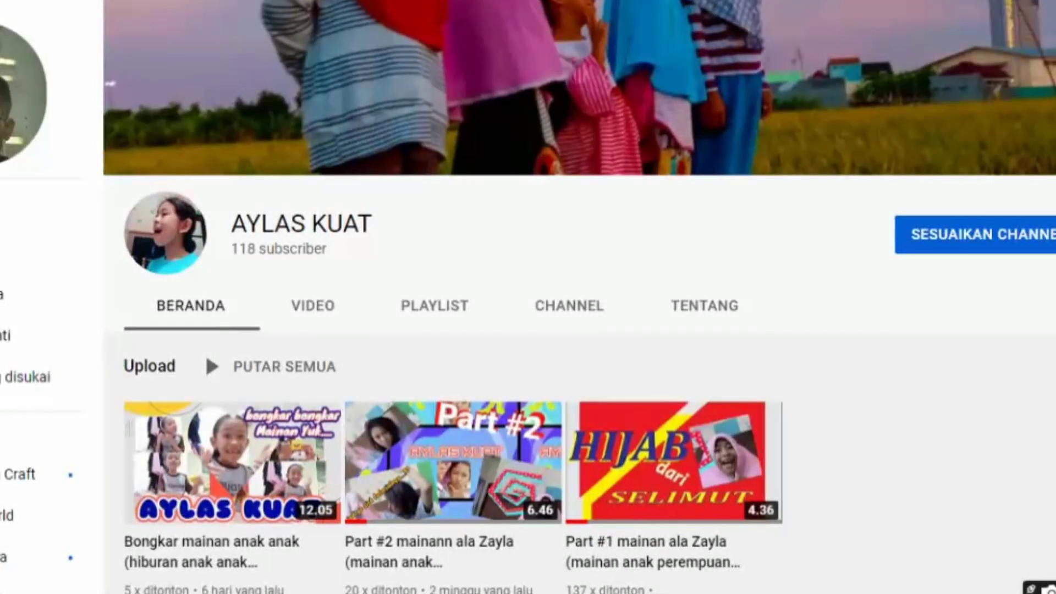
scroll(226, 354, down, 3)
scroll(341, 283, up, 3)
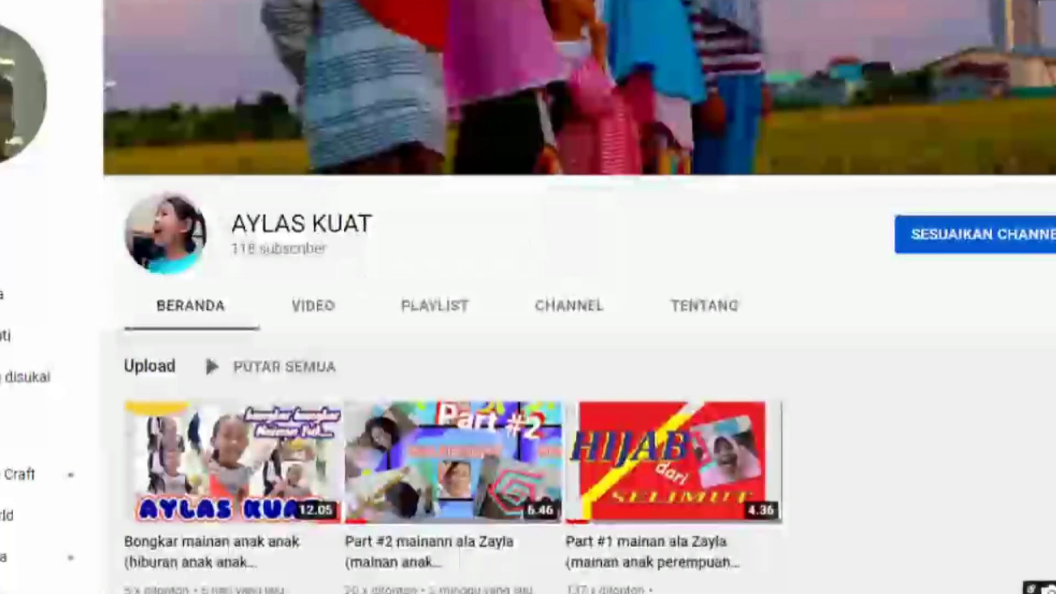
click(1055, 1)
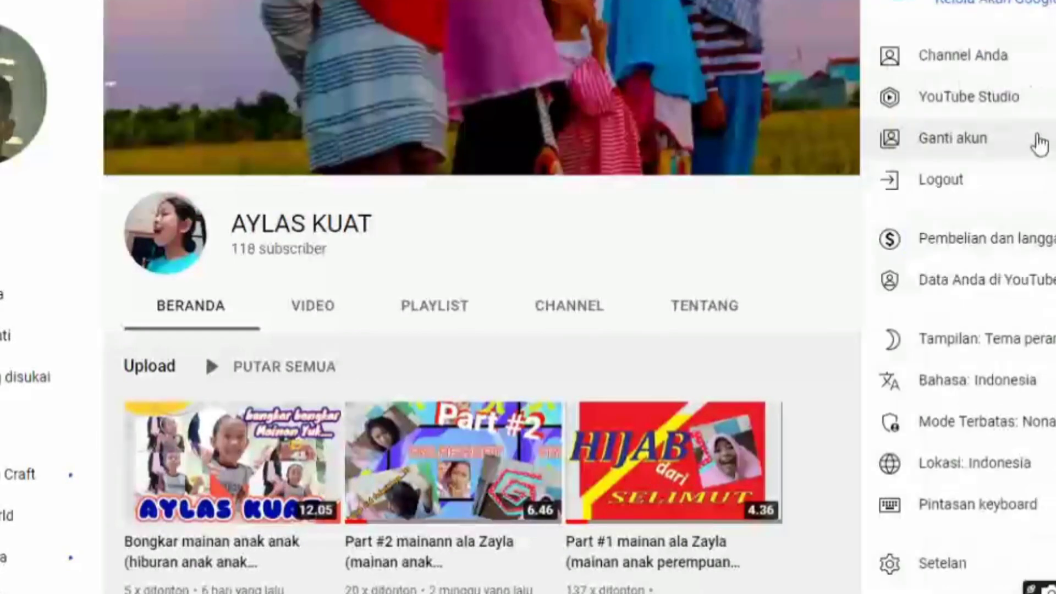
click(947, 105)
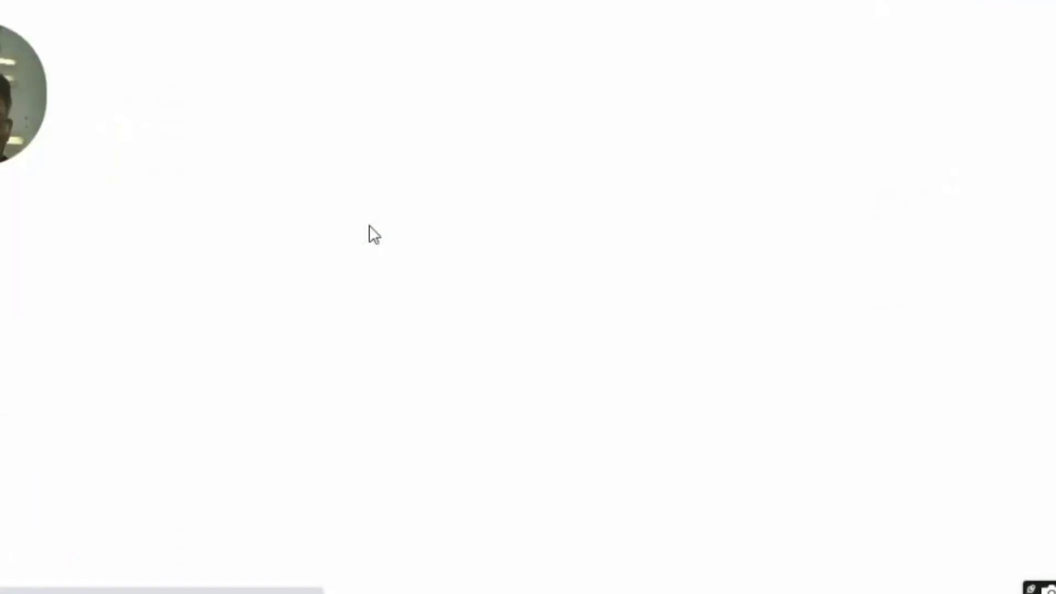
- Examine the channel's video content list, including each video's visibility, restrictions, publication date and views
scroll(409, 335, down, 2)
scroll(409, 342, down, 3)
scroll(382, 329, up, 4)
scroll(600, 339, down, 1)
scroll(600, 340, down, 5)
scroll(302, 311, up, 6)
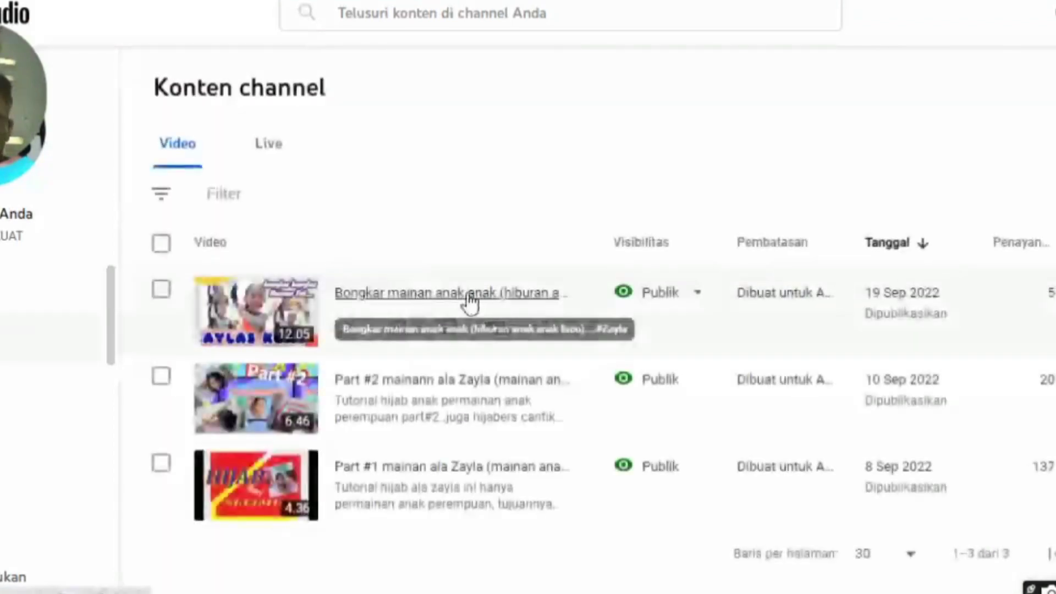
scroll(468, 308, down, 1)
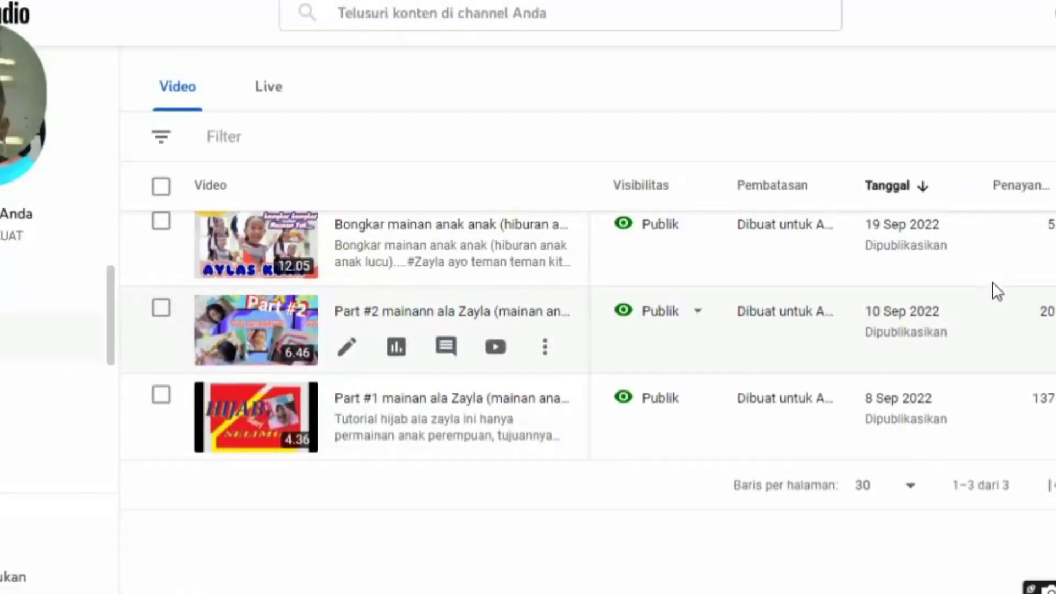
scroll(1001, 283, up, 1)
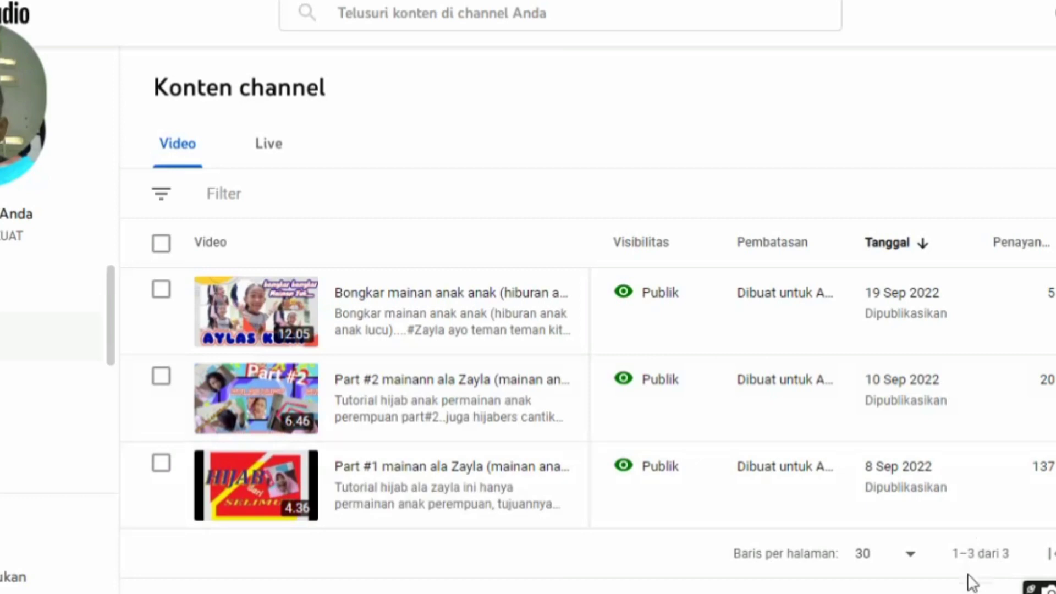